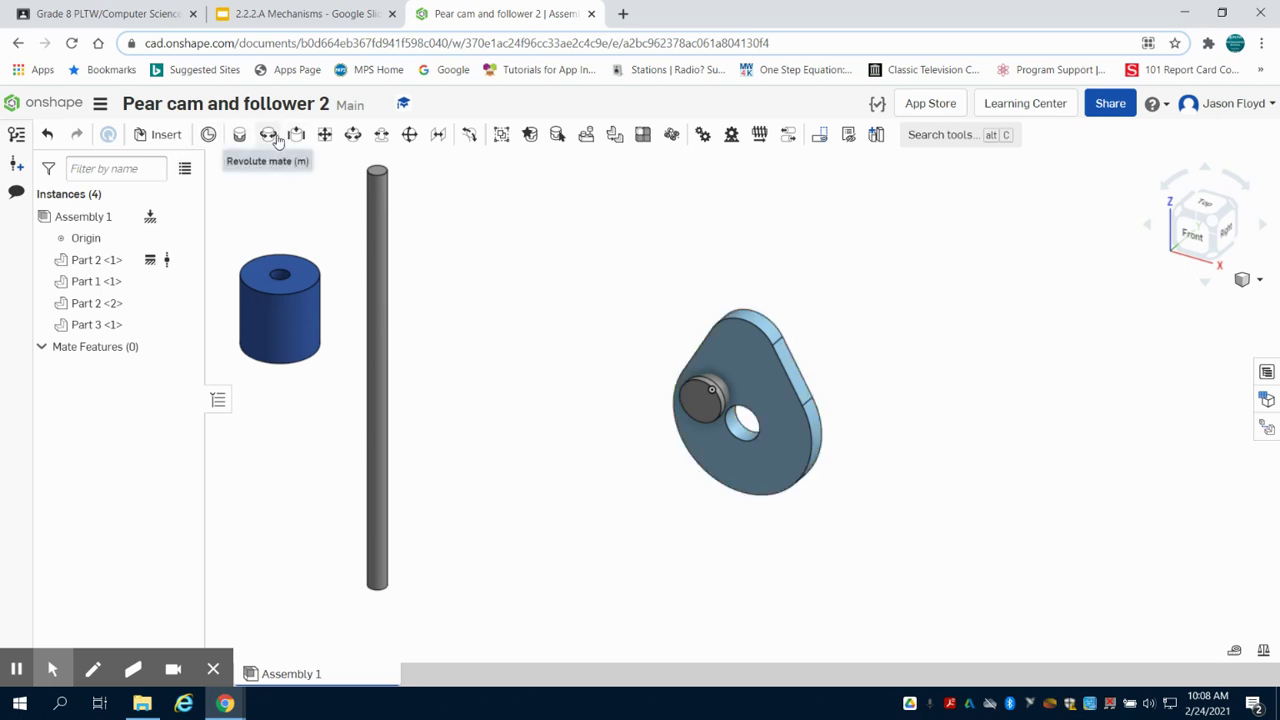
Try a revolute mate between the cam hole and pin connectors, then cancel it
click(270, 135)
scroll(757, 425, up, 5)
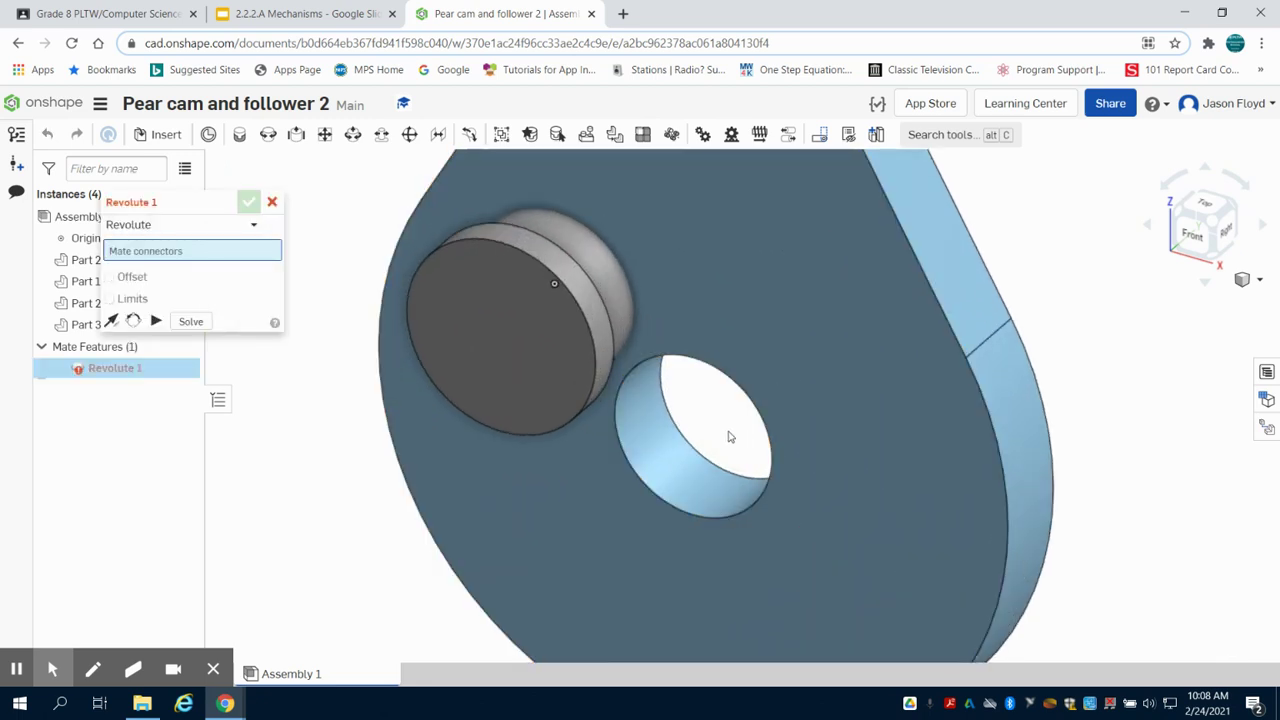
right_drag(1063, 354, 1051, 376)
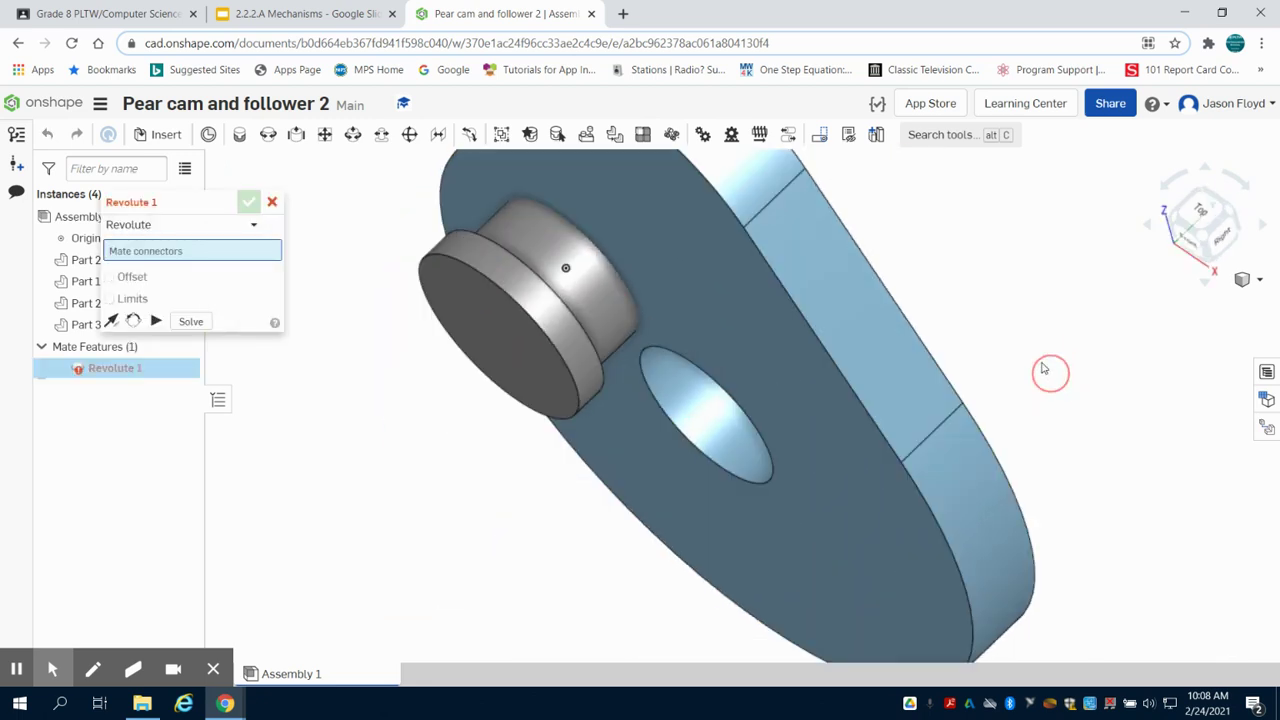
scroll(686, 425, up, 2)
click(733, 385)
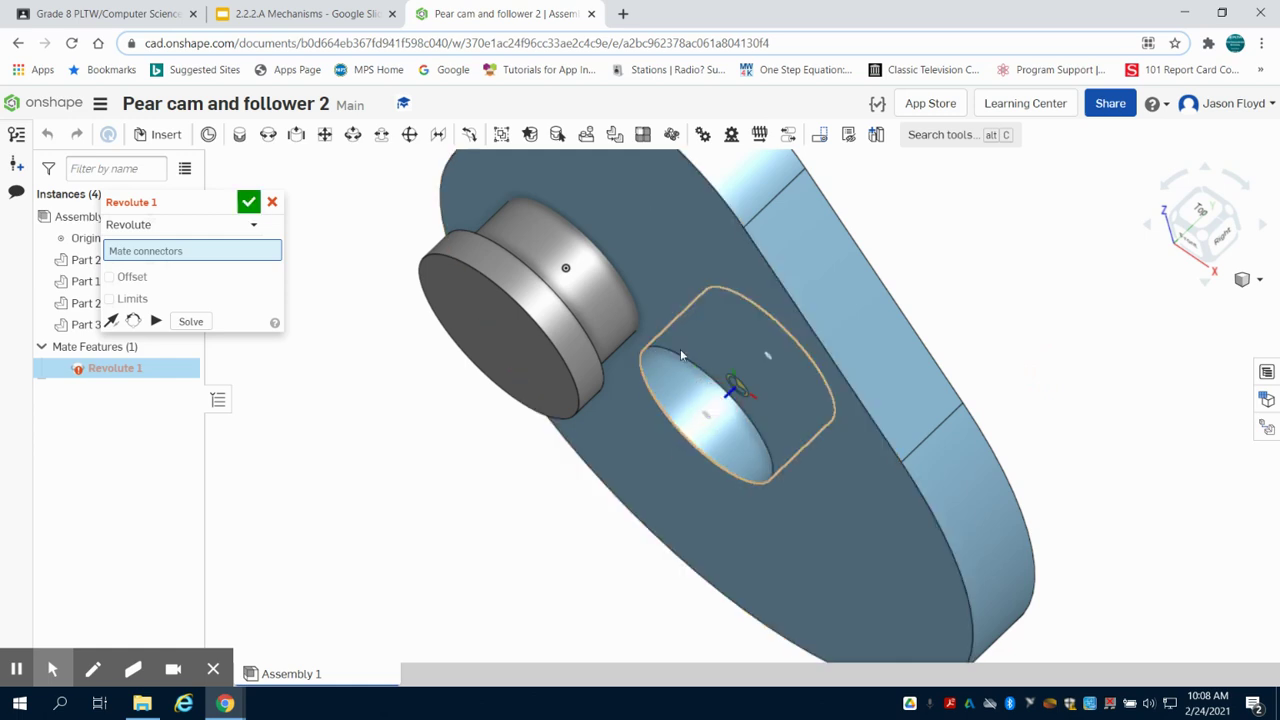
click(577, 278)
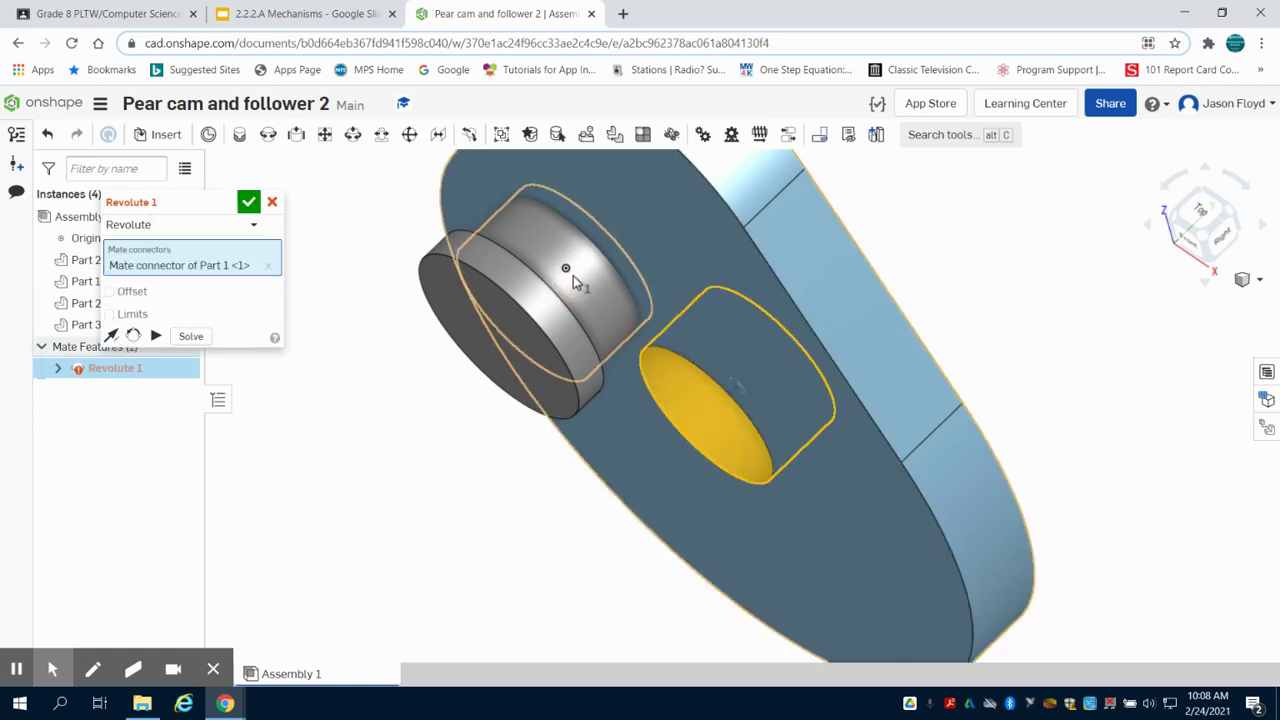
click(272, 201)
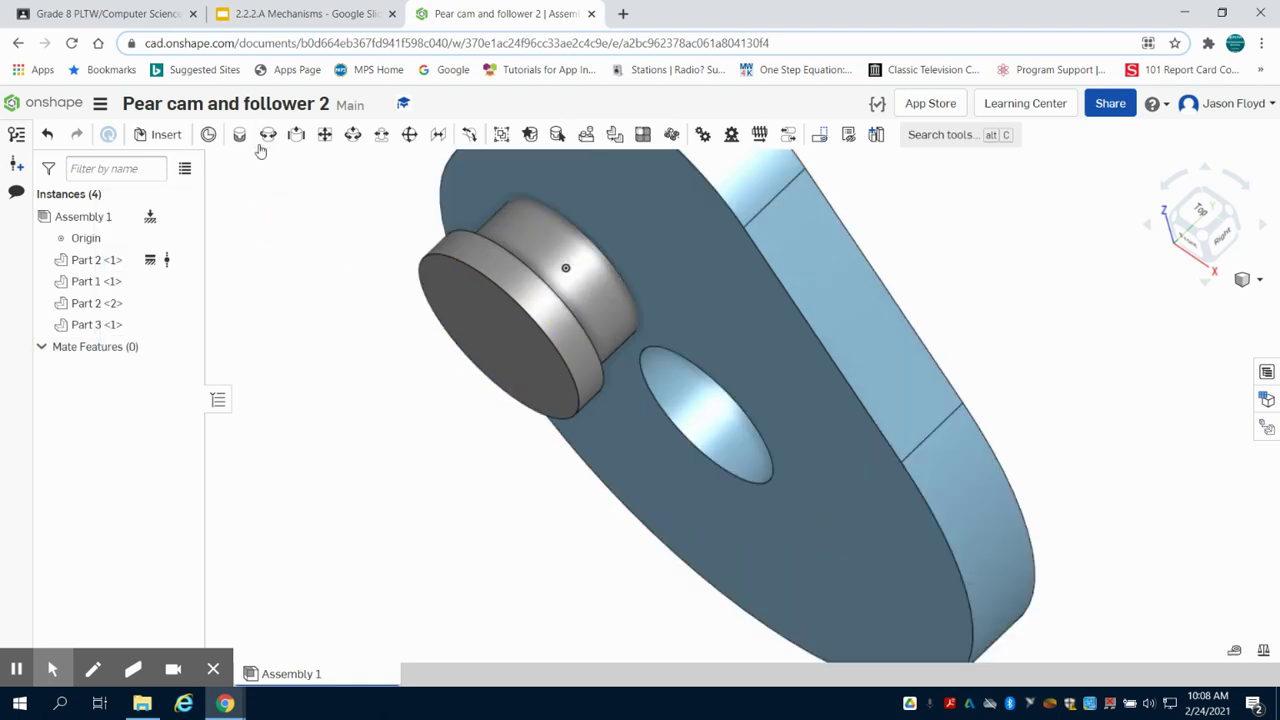
Create Revolute 1 joining the pin's connector to the cam hole's connector, then fit the view
click(264, 140)
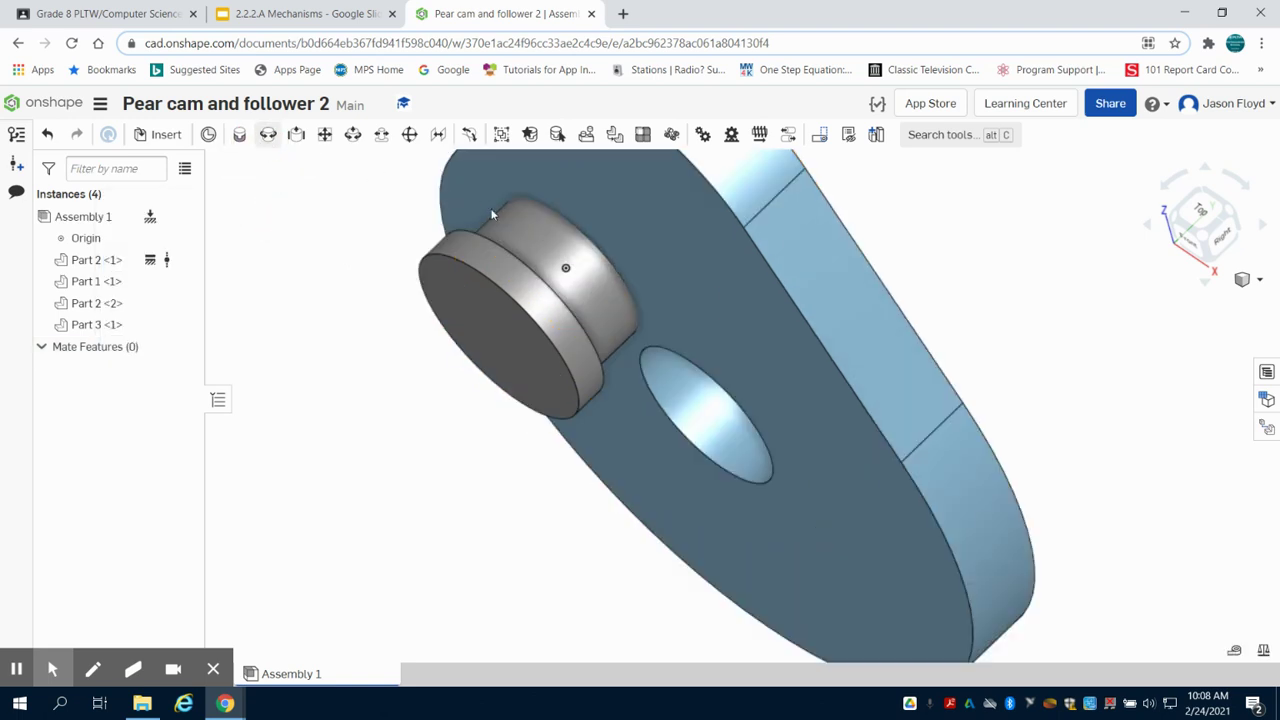
click(572, 275)
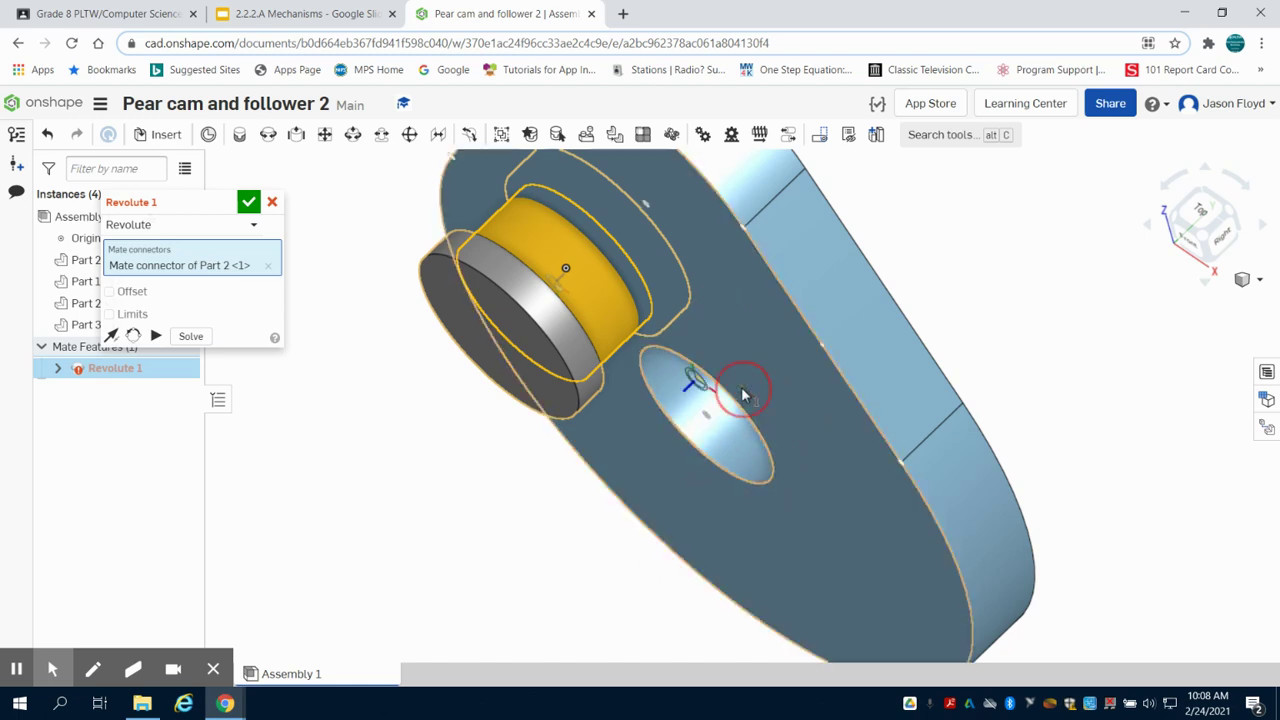
drag(750, 390, 815, 392)
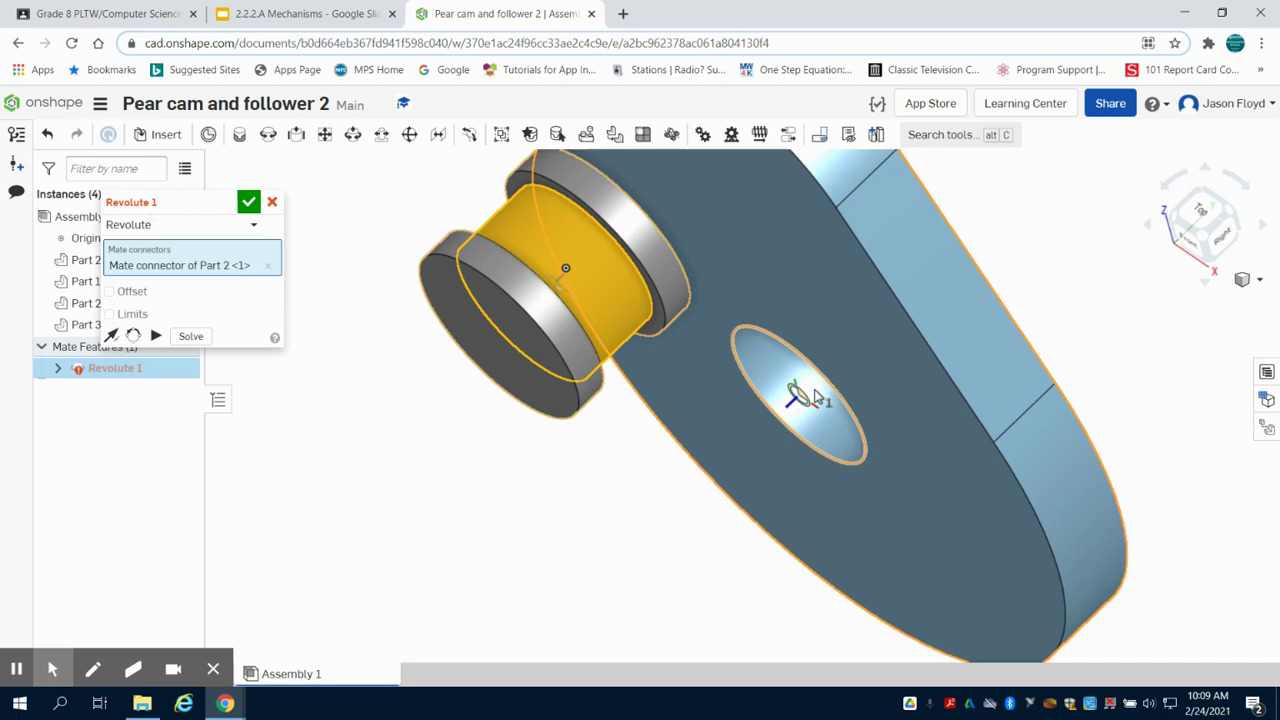
drag(598, 574, 816, 430)
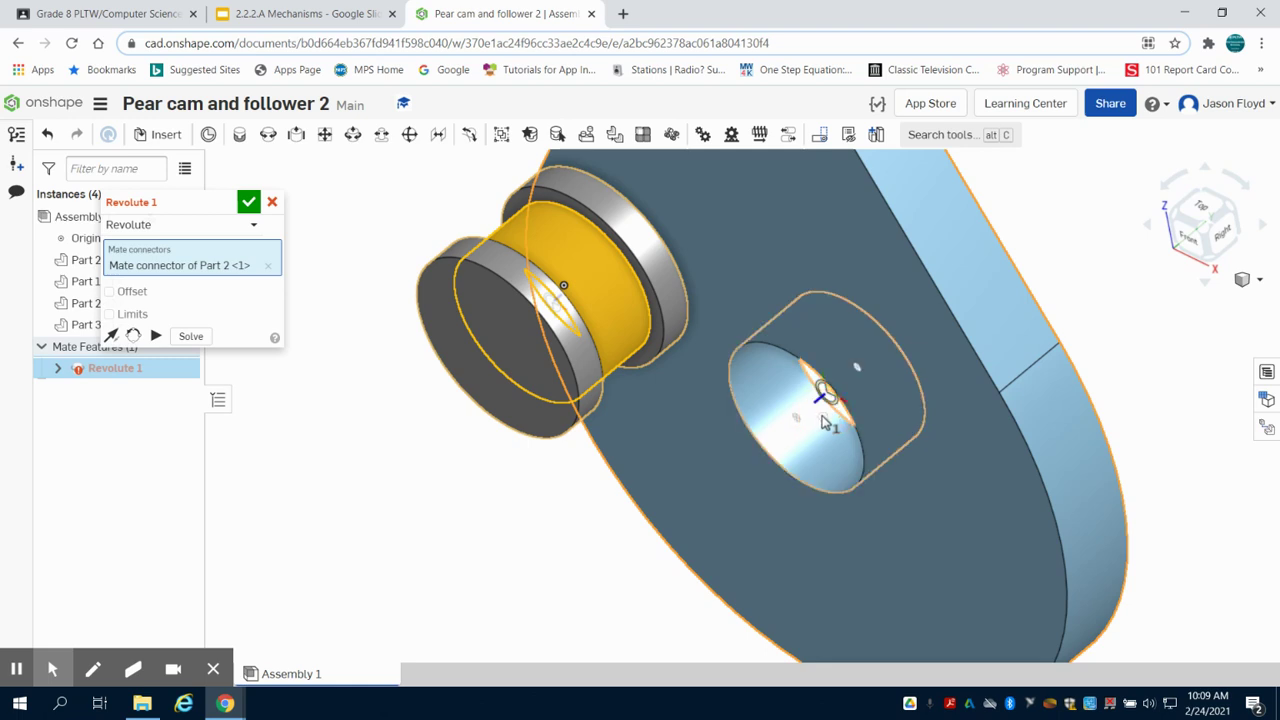
click(826, 422)
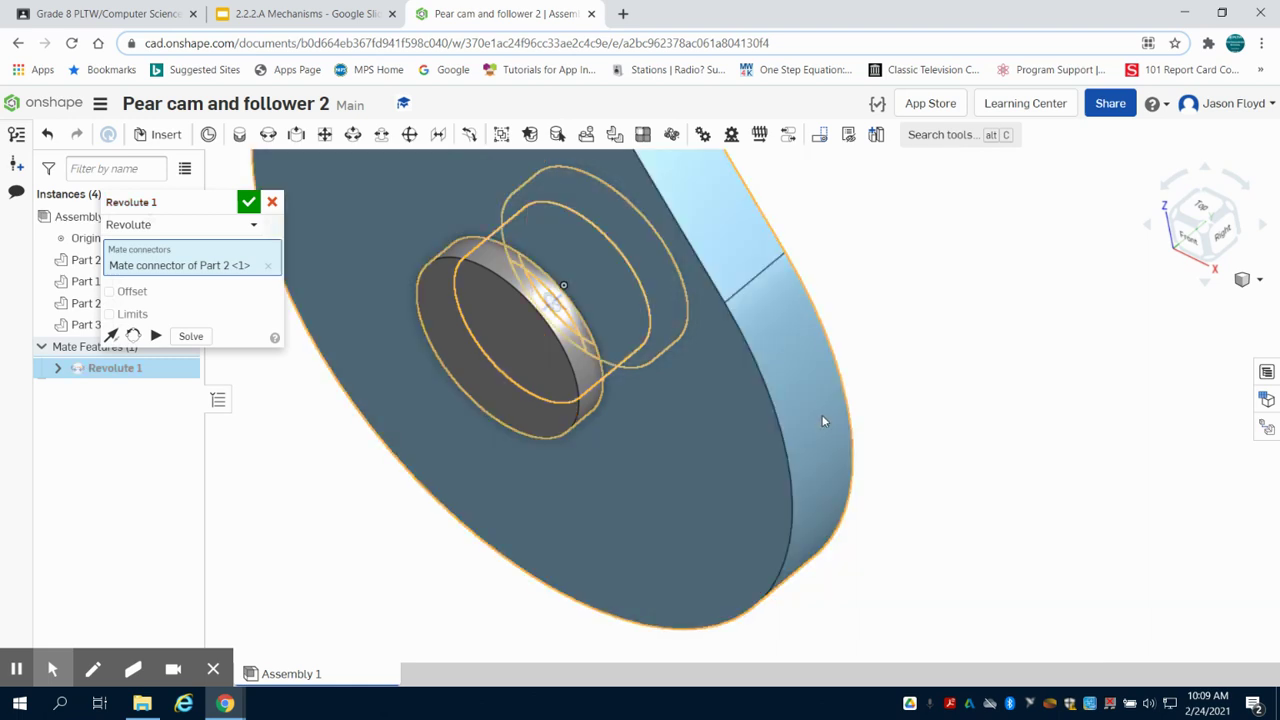
click(248, 202)
key(f)
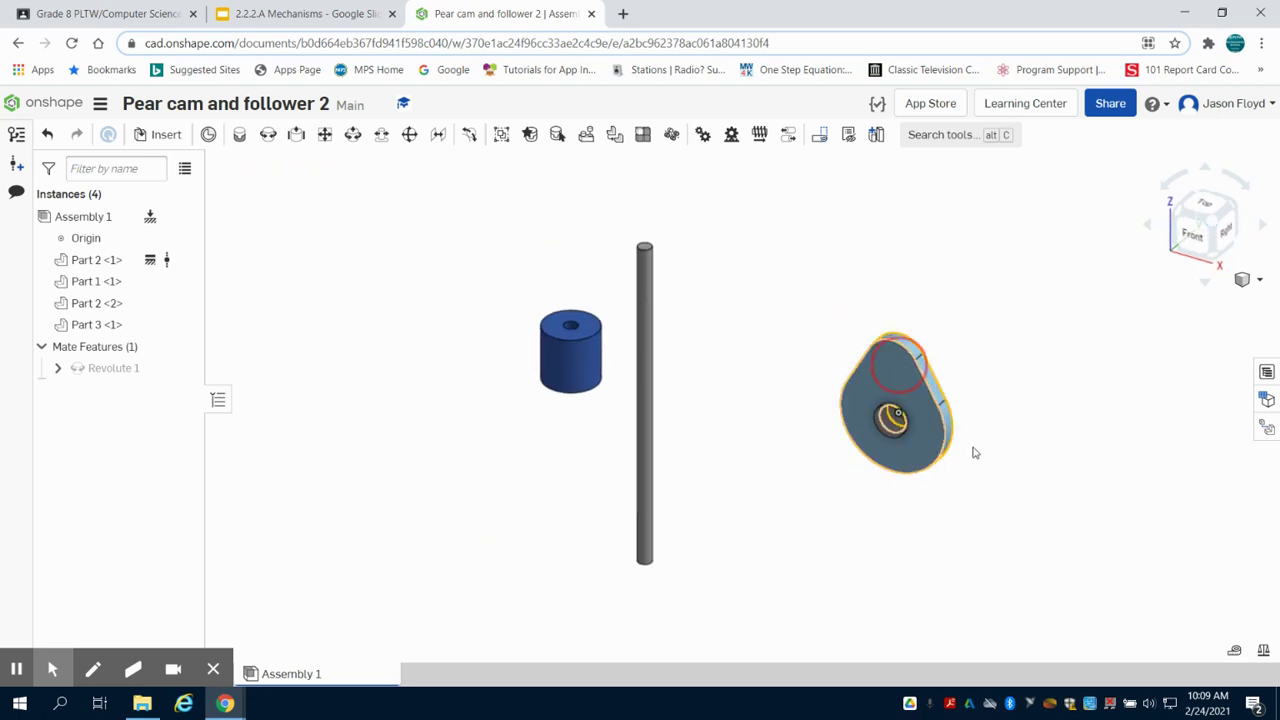
Spin the cam to test its pivot and drag the blue cylinder toward the cam's top
drag(960, 470, 912, 300)
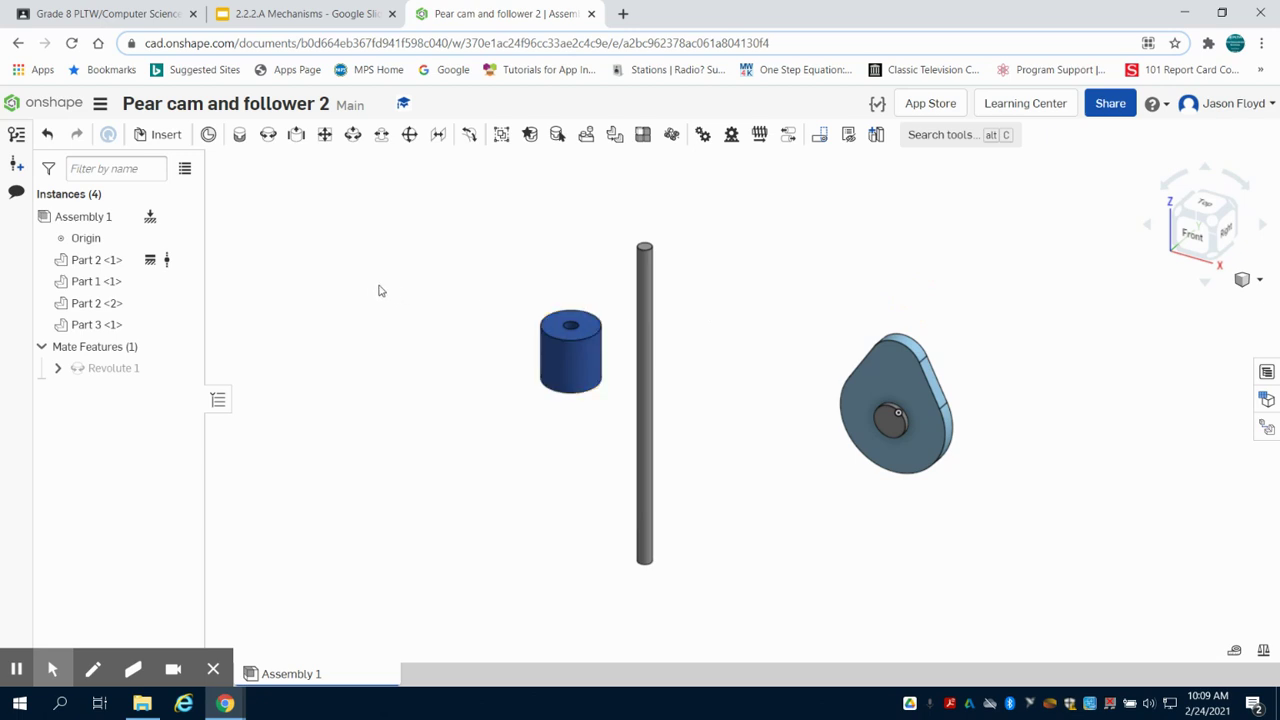
click(576, 362)
drag(576, 362, 944, 276)
Line the blue cylinder up directly over the cam using the front and right views
key(shift+1)
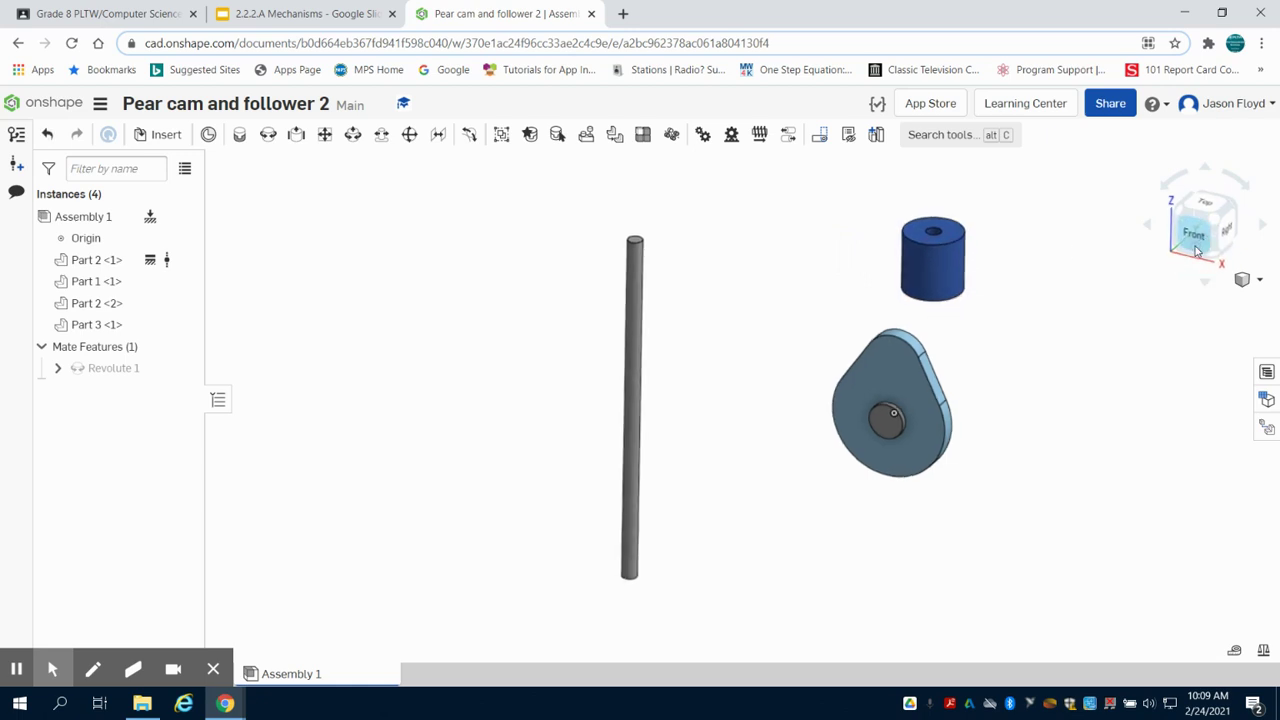
drag(861, 263, 870, 233)
right_drag(1071, 266, 1147, 248)
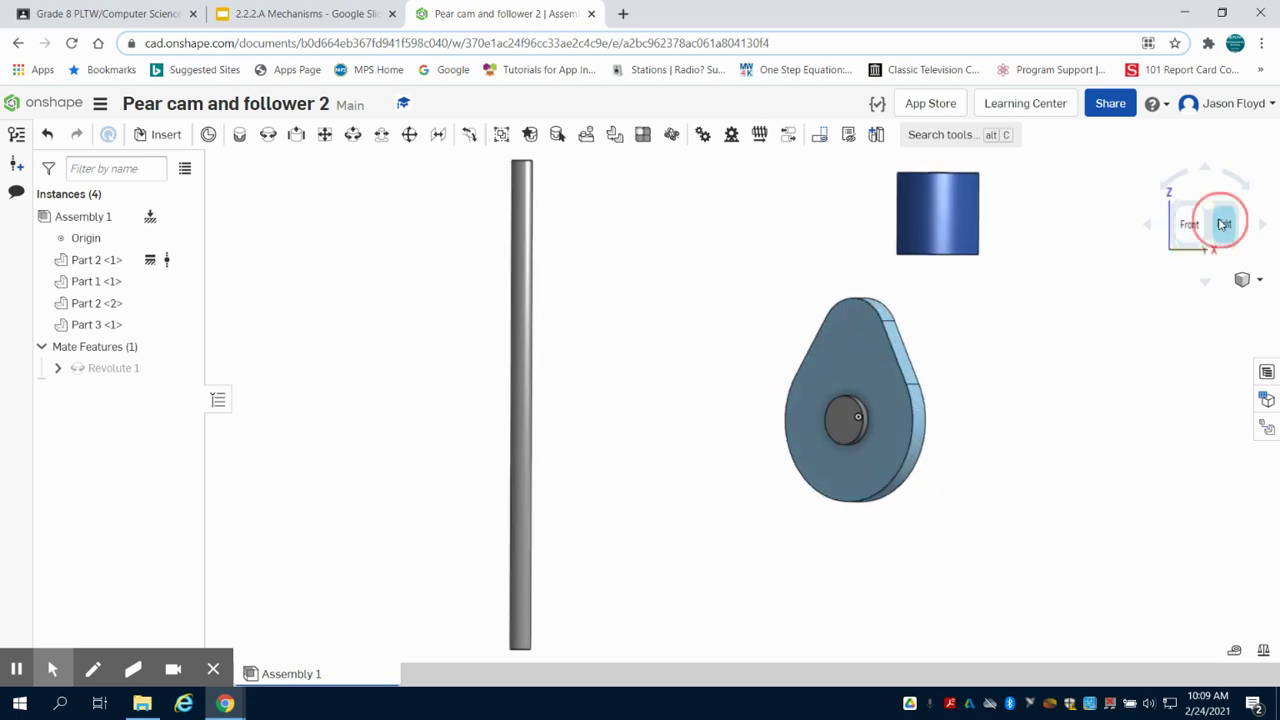
click(1222, 223)
drag(799, 226, 737, 219)
click(1192, 215)
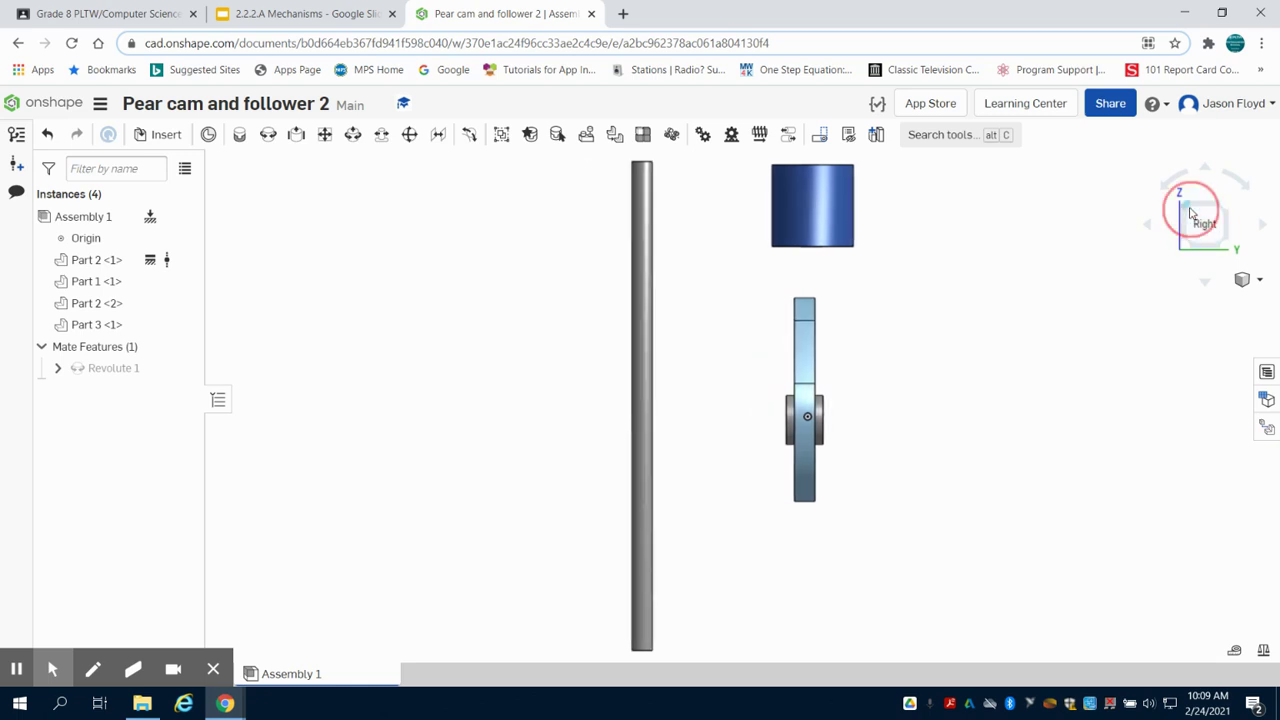
click(1188, 210)
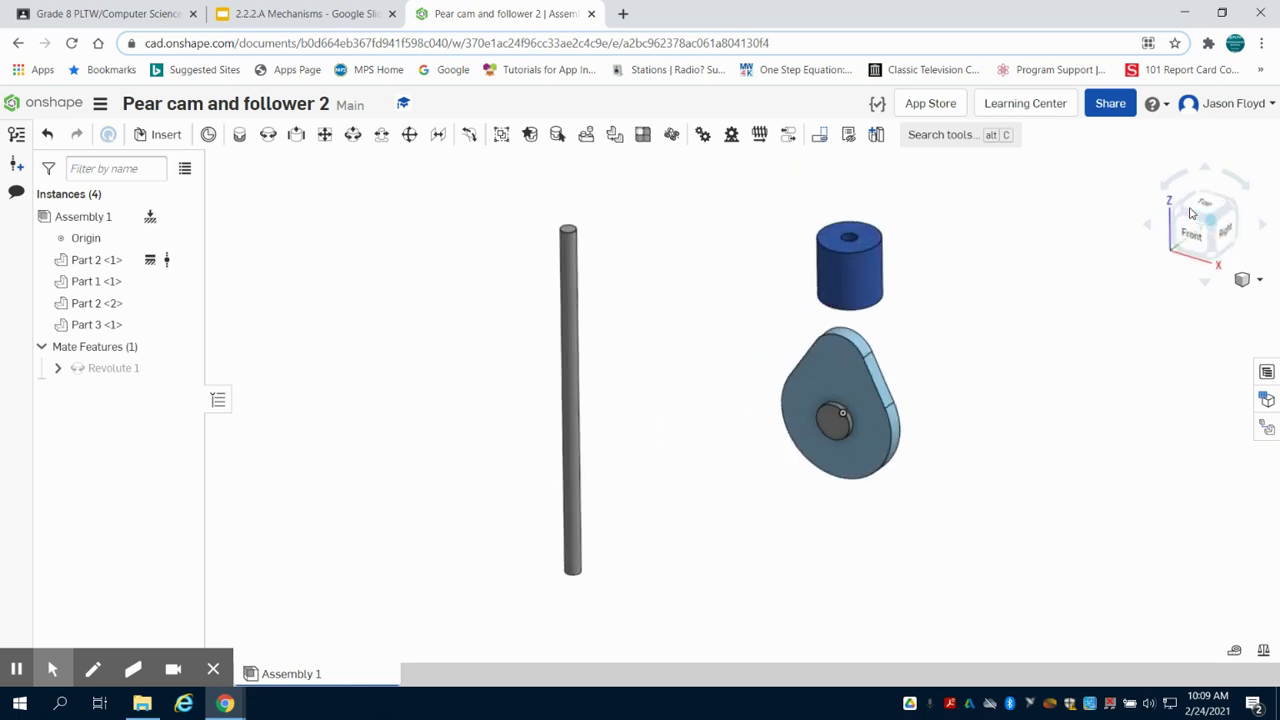
Fix the blue cylinder Part 3 <1> in place from its context menu
right_click(830, 277)
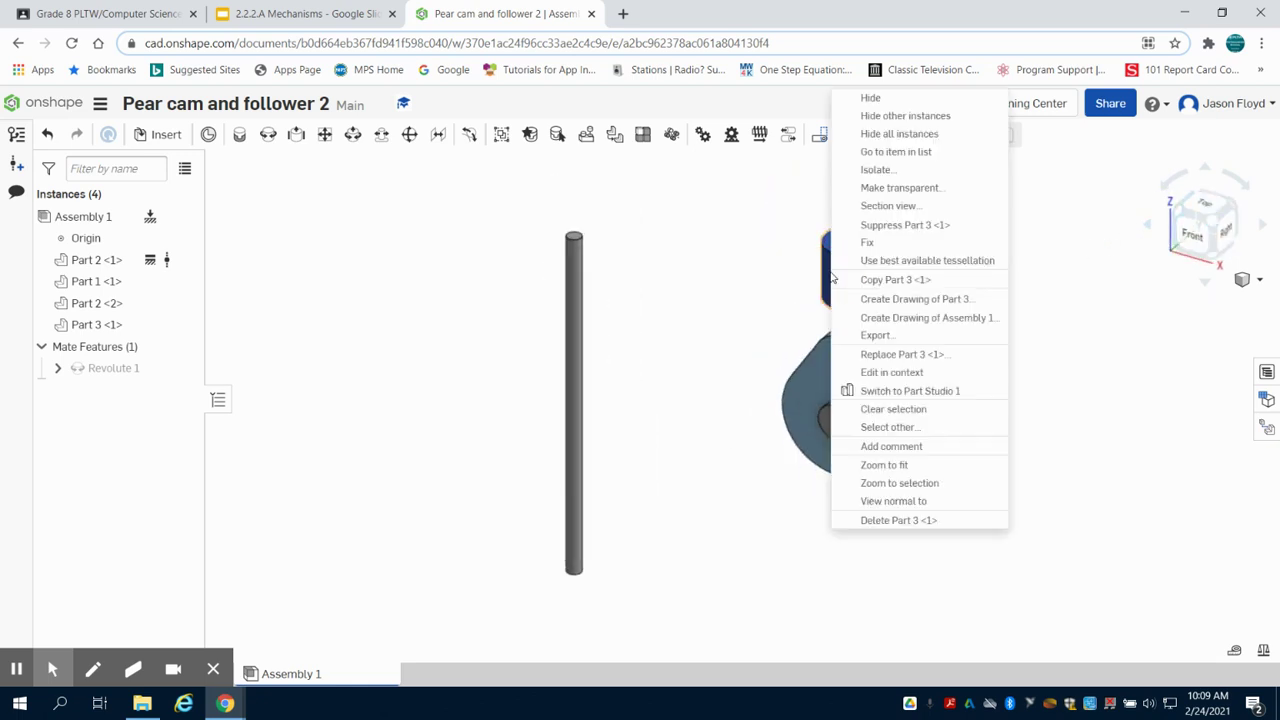
click(878, 253)
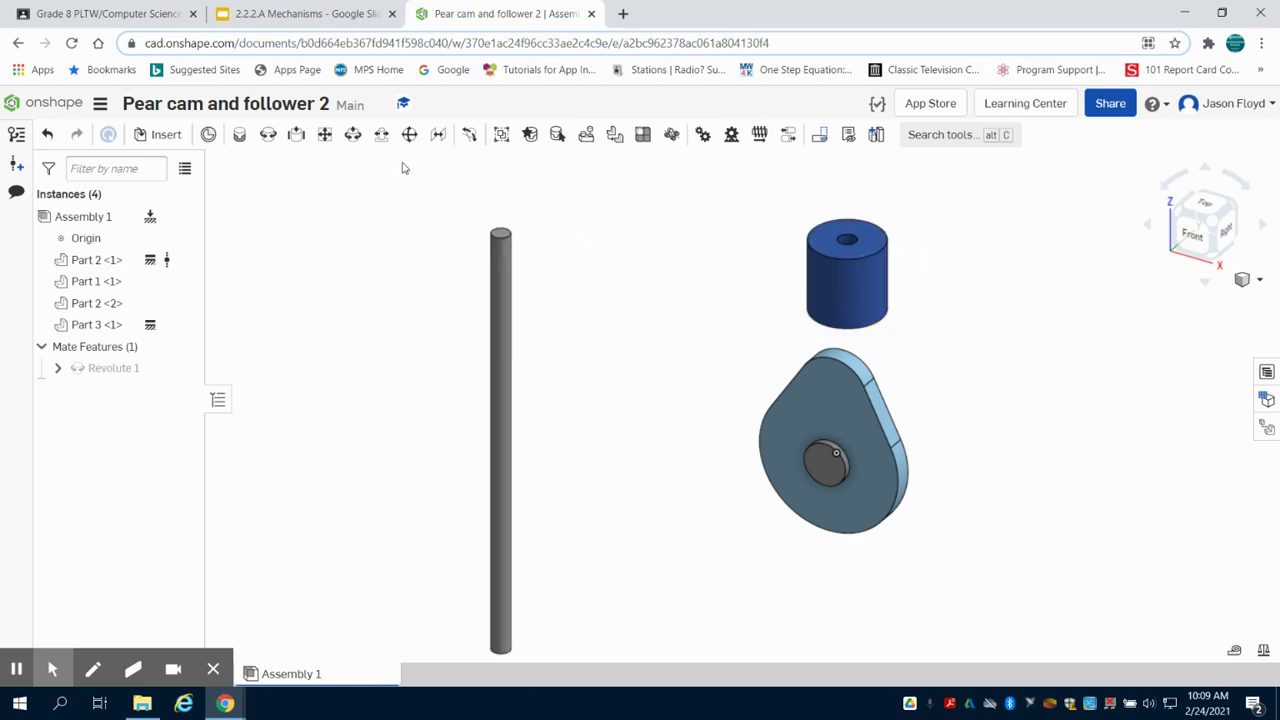
Create Slider 1 between the rod's mate connector and the blue cylinder's connector
click(297, 136)
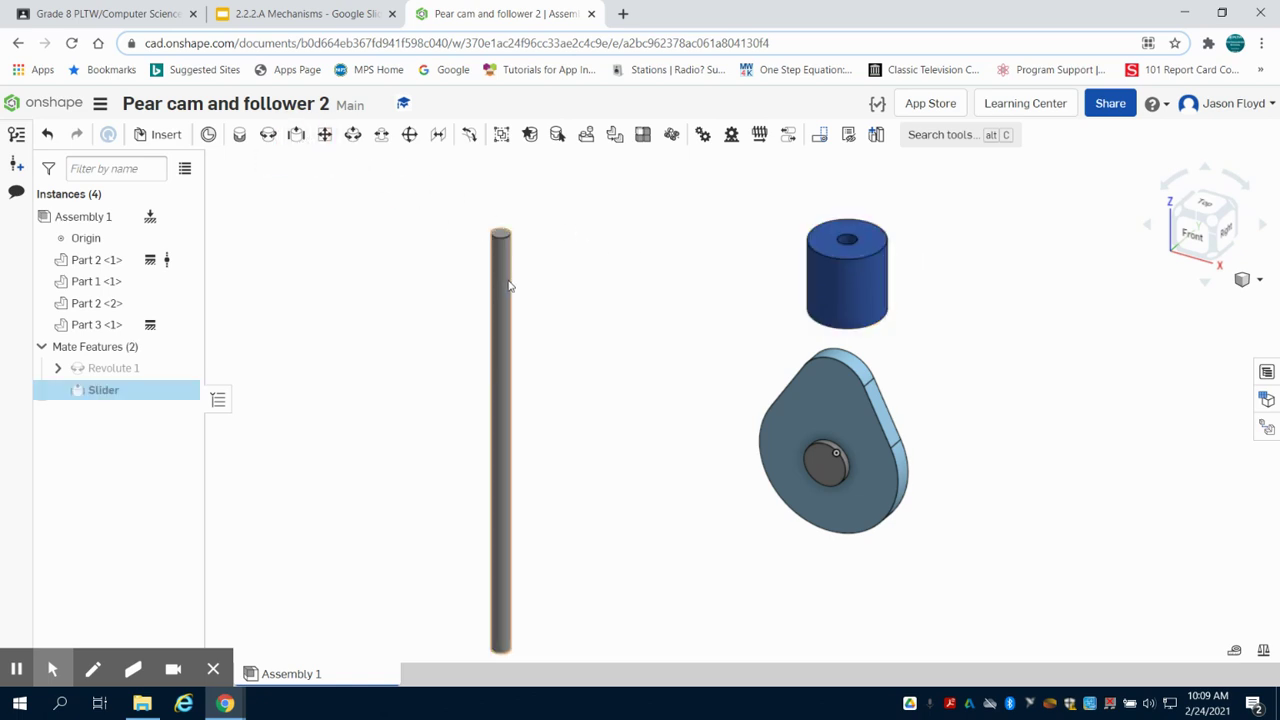
click(503, 441)
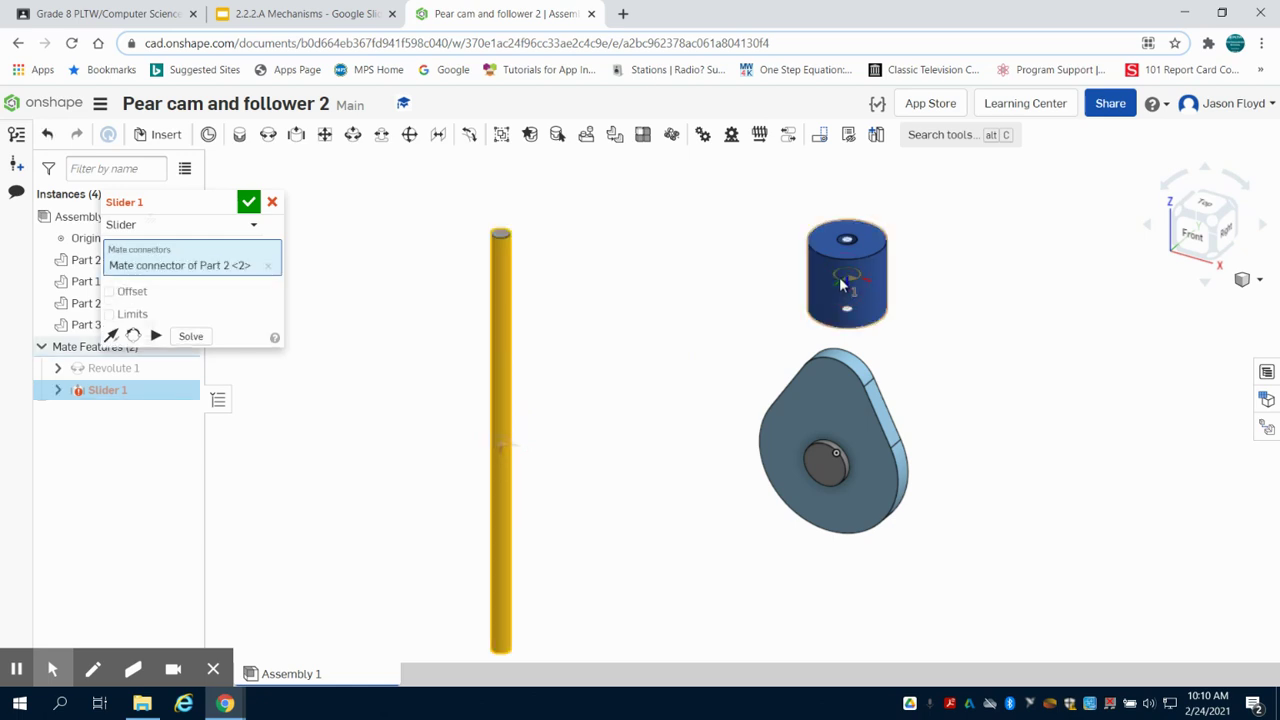
click(842, 285)
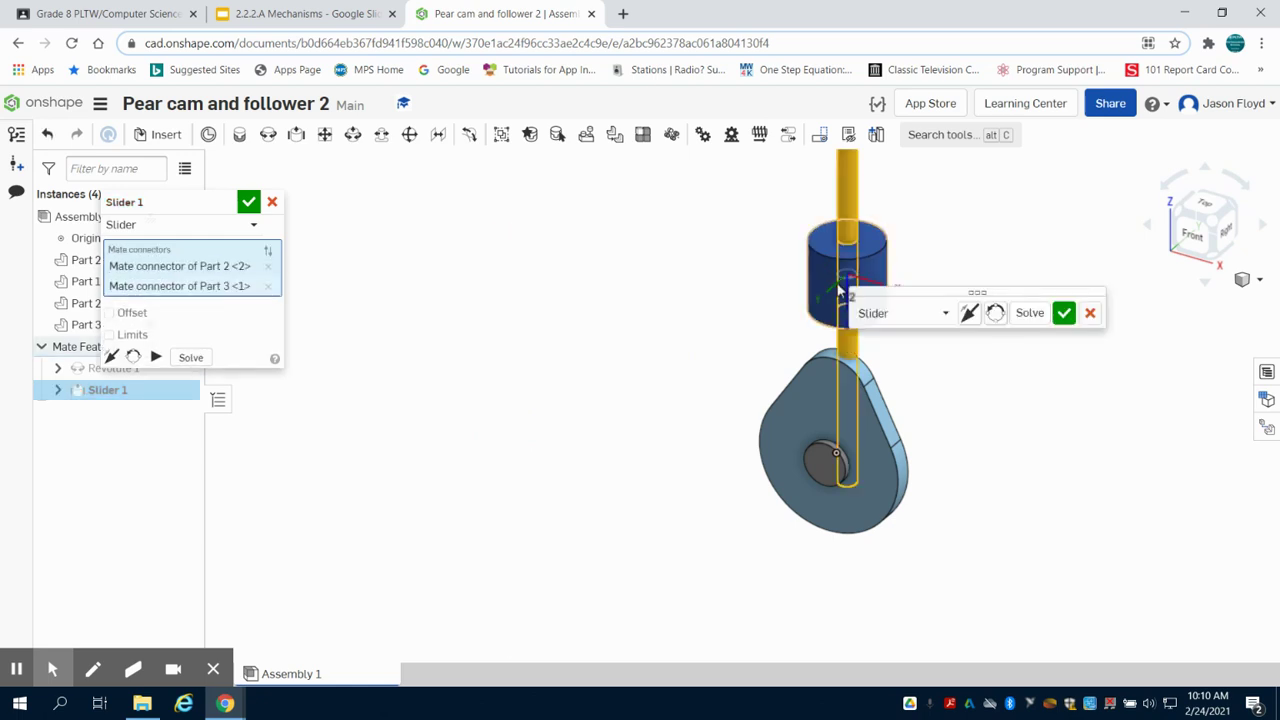
click(1064, 313)
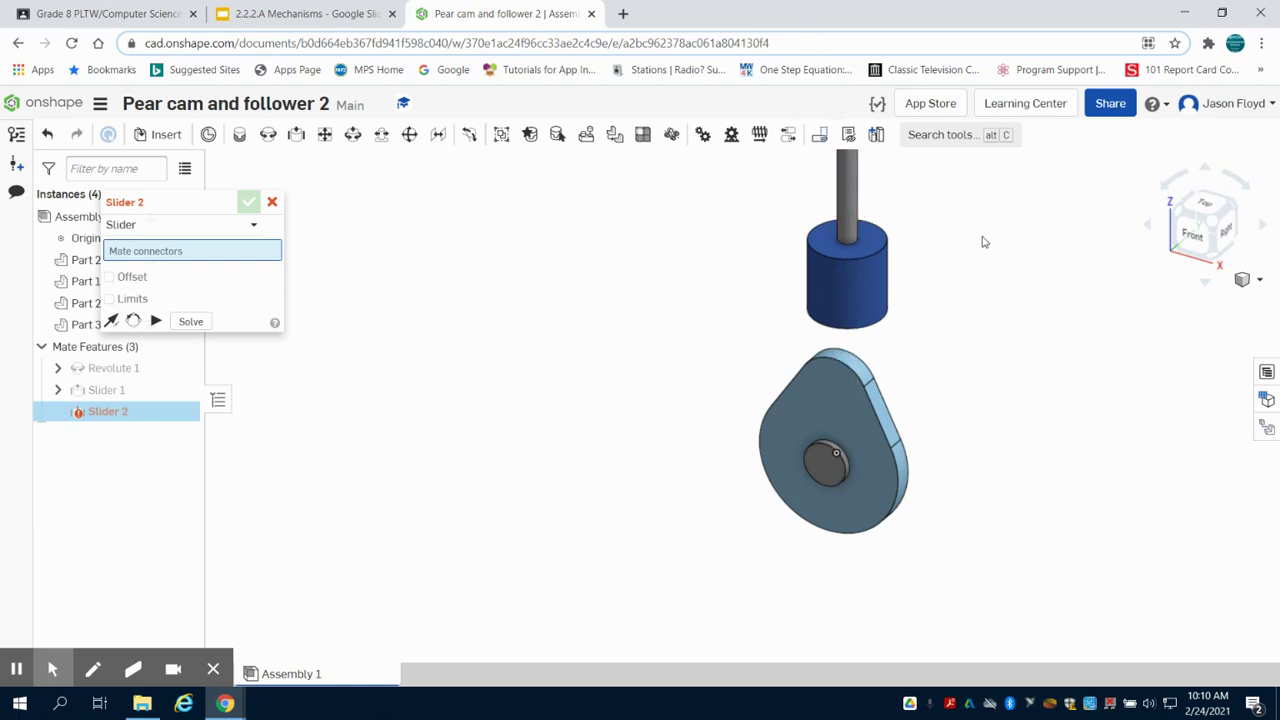
click(858, 252)
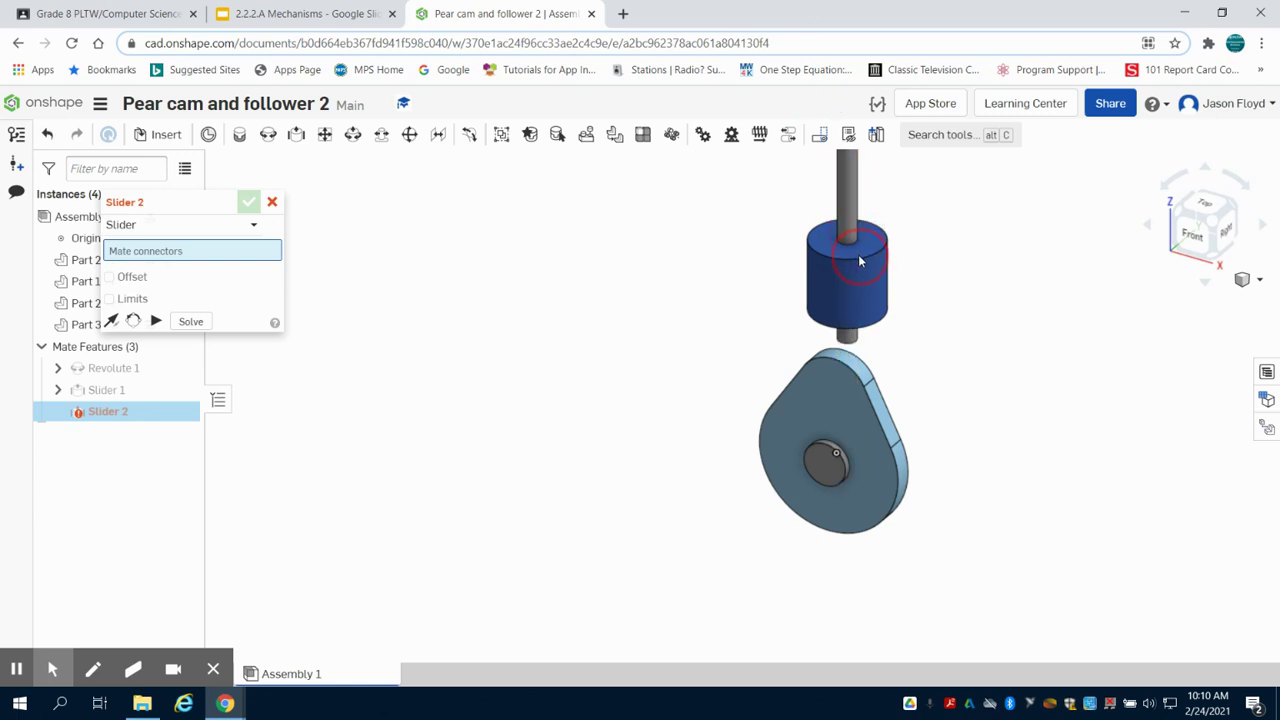
Discard the extra slider mate and create Tangent 1 between the follower's face and the cam's face
click(272, 203)
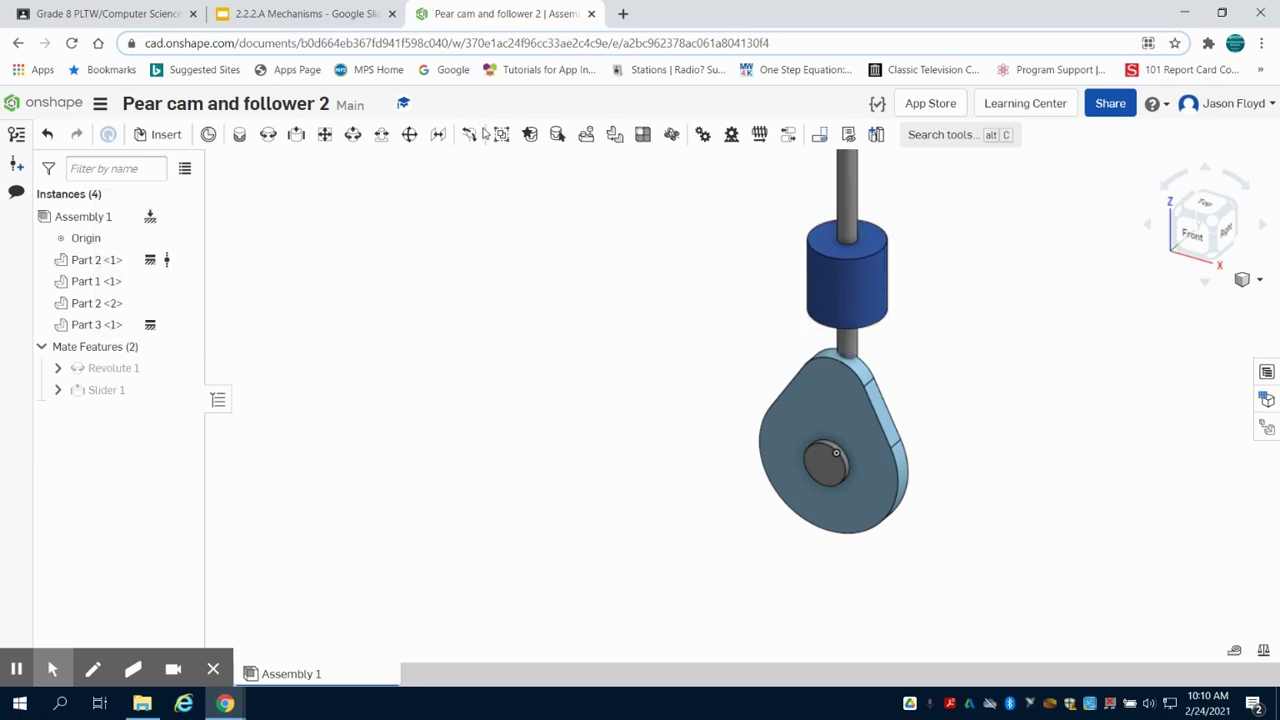
click(470, 134)
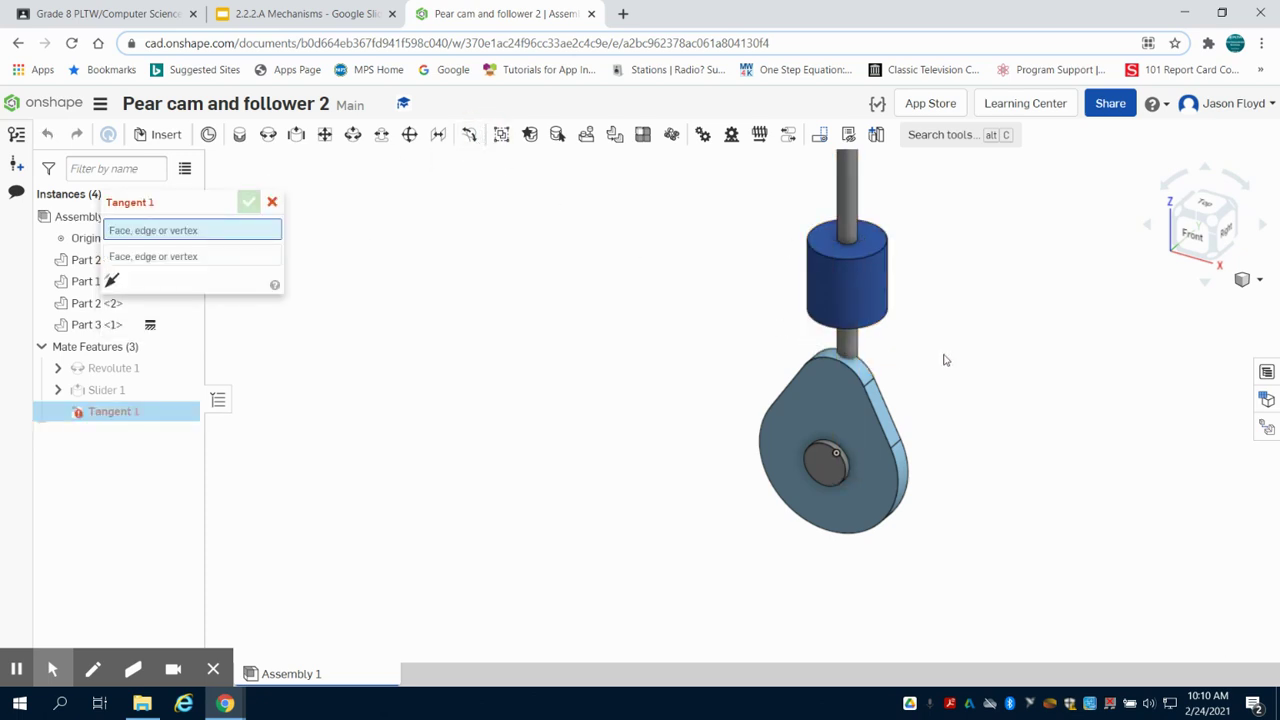
right_drag(940, 356, 852, 300)
scroll(858, 445, up, 3)
scroll(849, 438, up, 2)
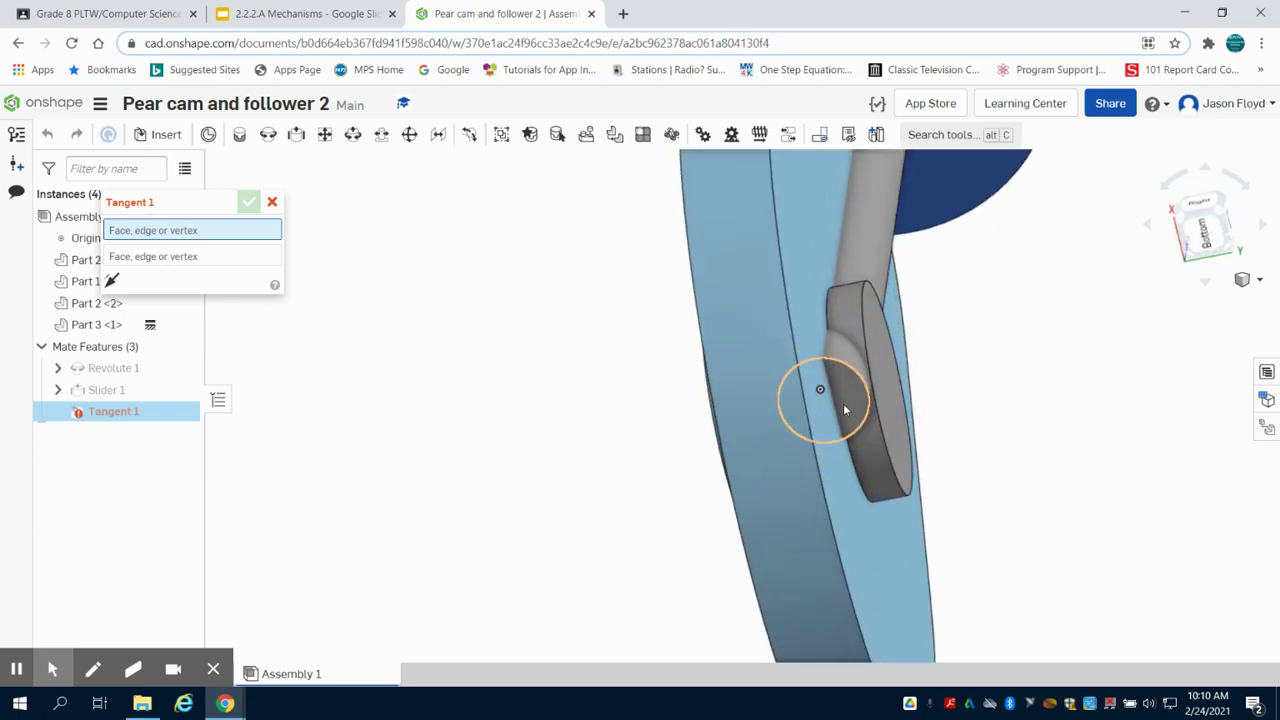
click(843, 403)
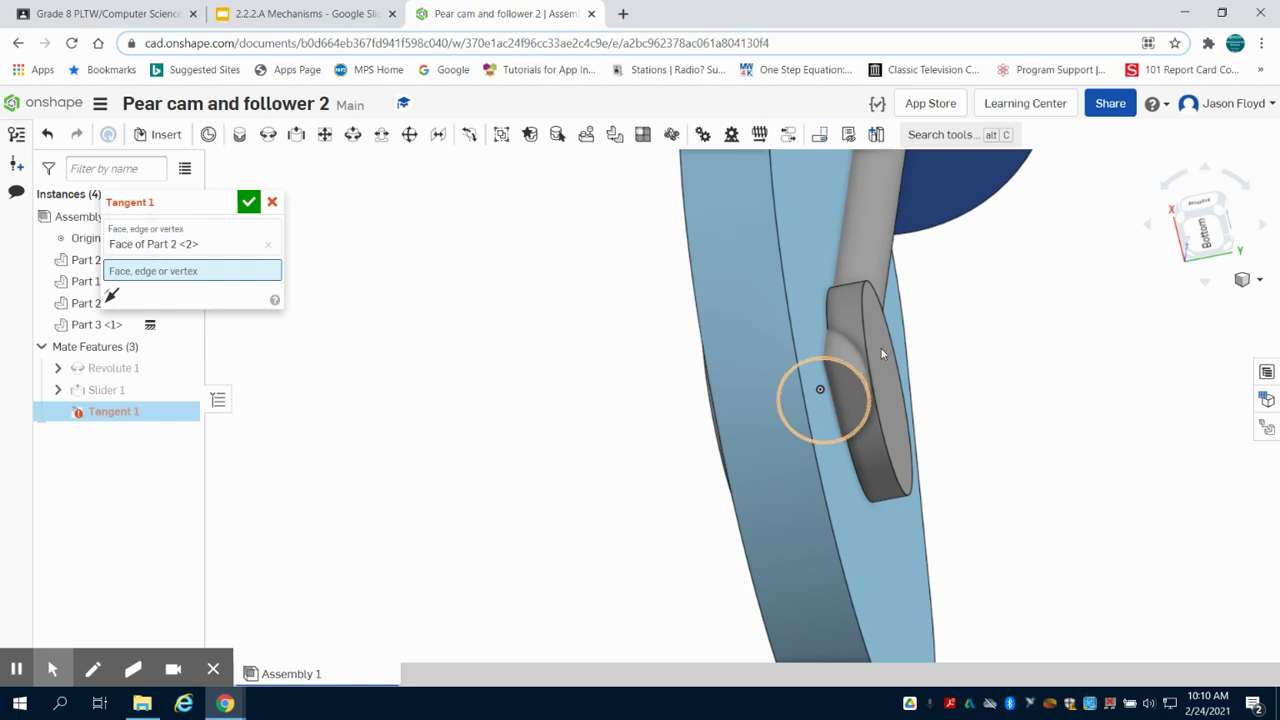
scroll(895, 336, down, 5)
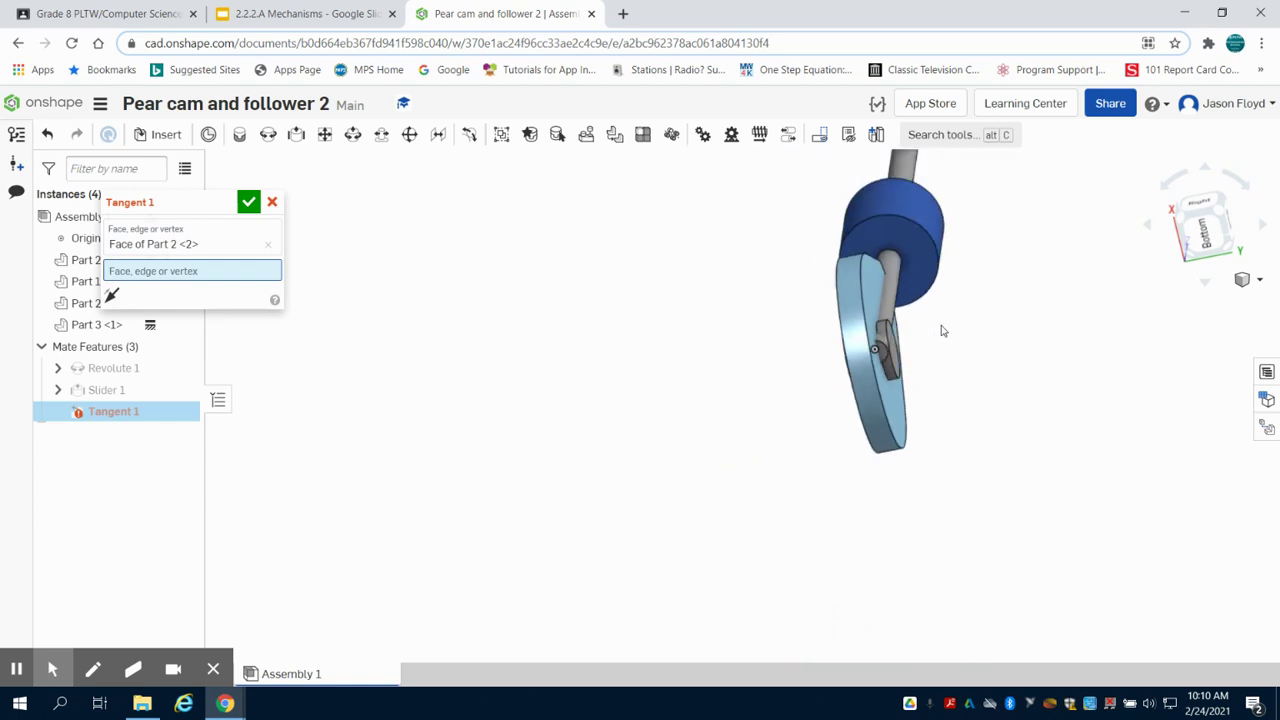
right_drag(943, 331, 1005, 407)
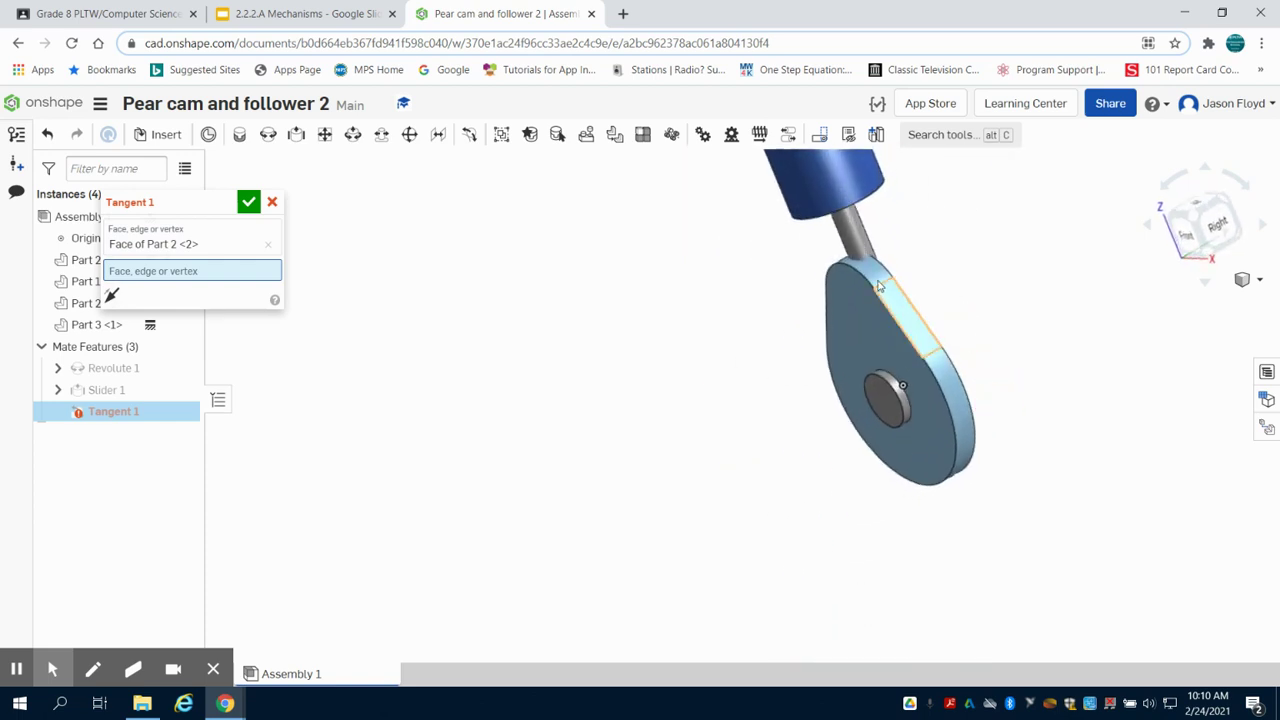
click(893, 320)
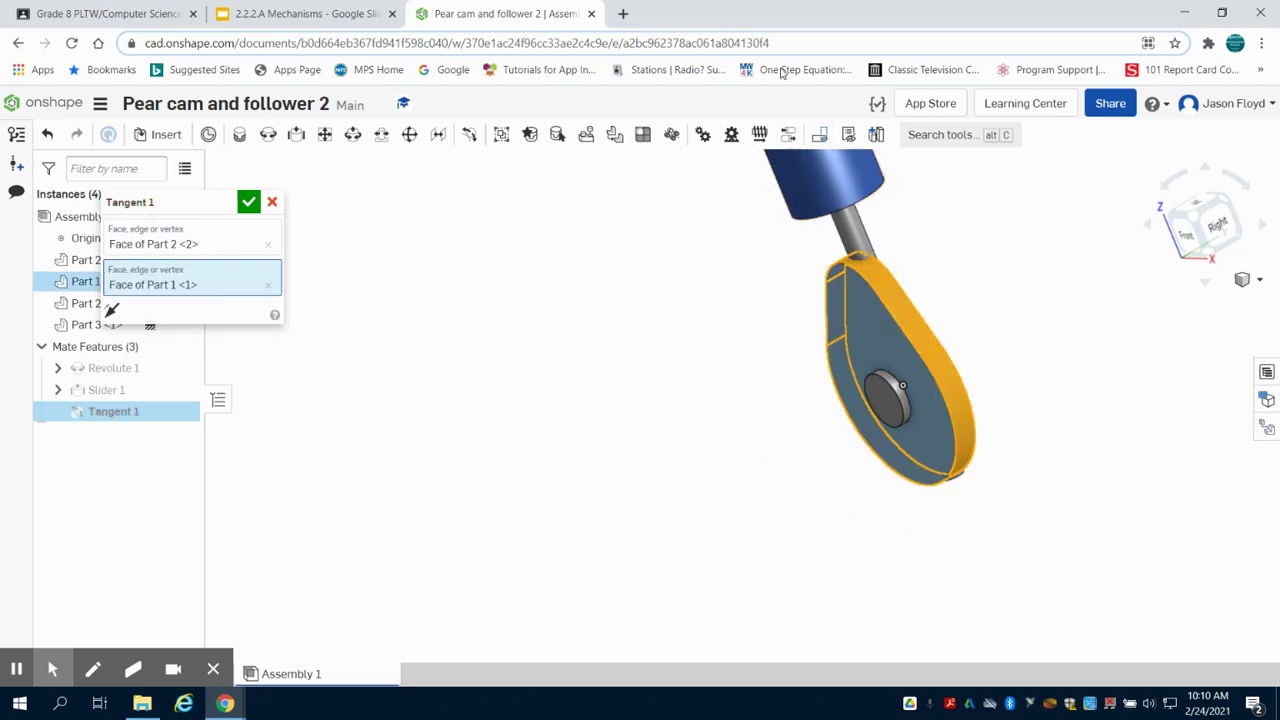
click(242, 207)
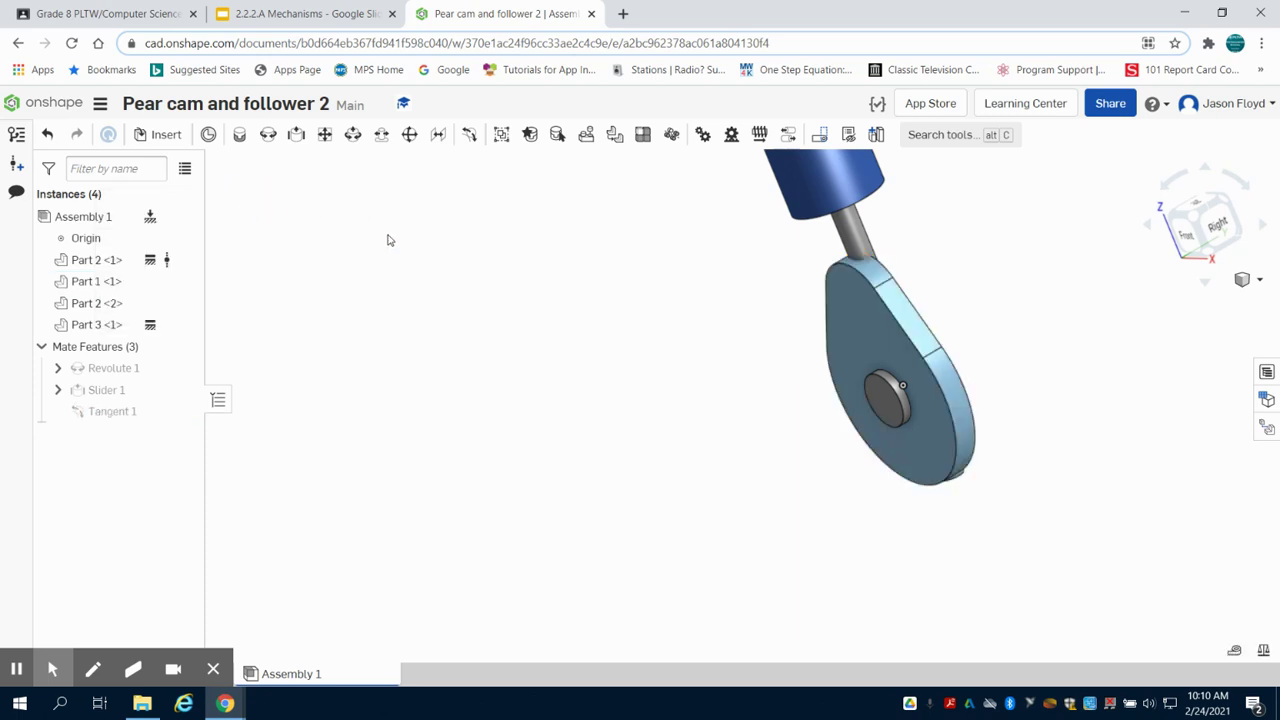
Test the cam's rotation, delete Tangent 1, and lift the follower shaft clear of the cam
click(1190, 218)
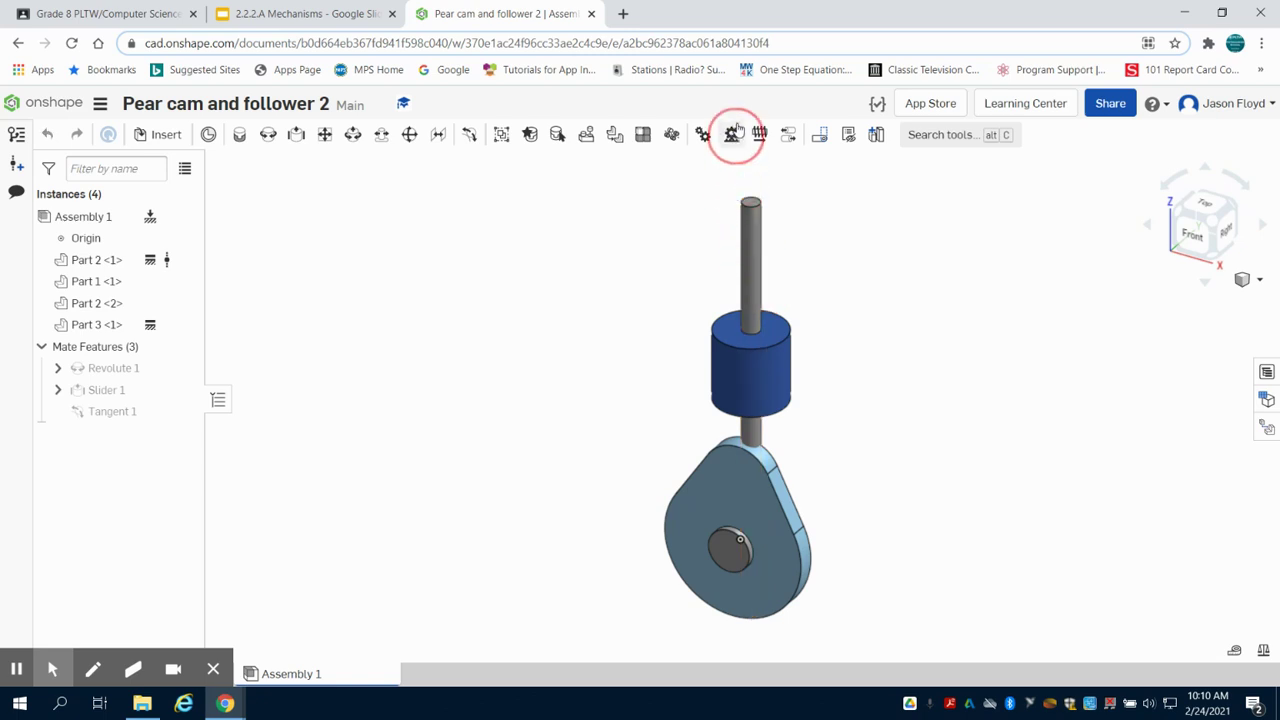
drag(765, 475, 505, 536)
click(113, 411)
key(Delete)
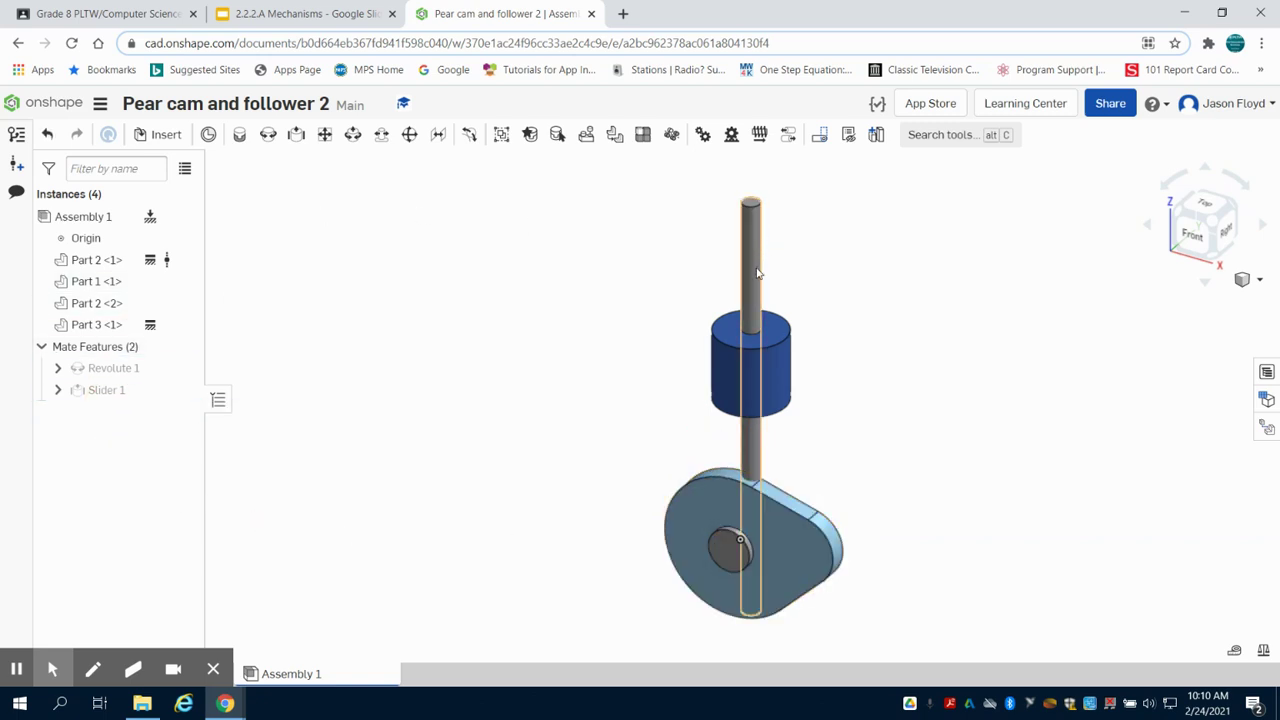
drag(757, 273, 771, 94)
right_drag(857, 371, 568, 201)
Pick the follower shaft's bottom face and the cam's side face for a new tangent mate
click(469, 134)
scroll(742, 467, up, 5)
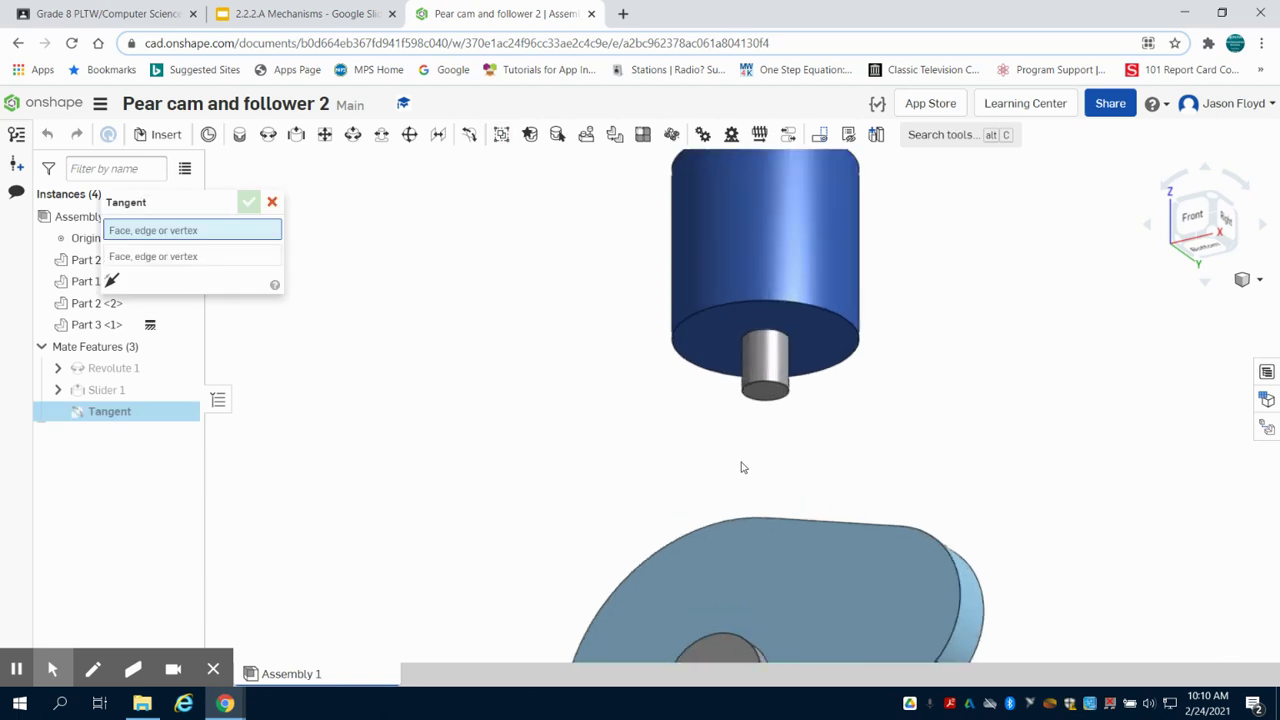
click(776, 400)
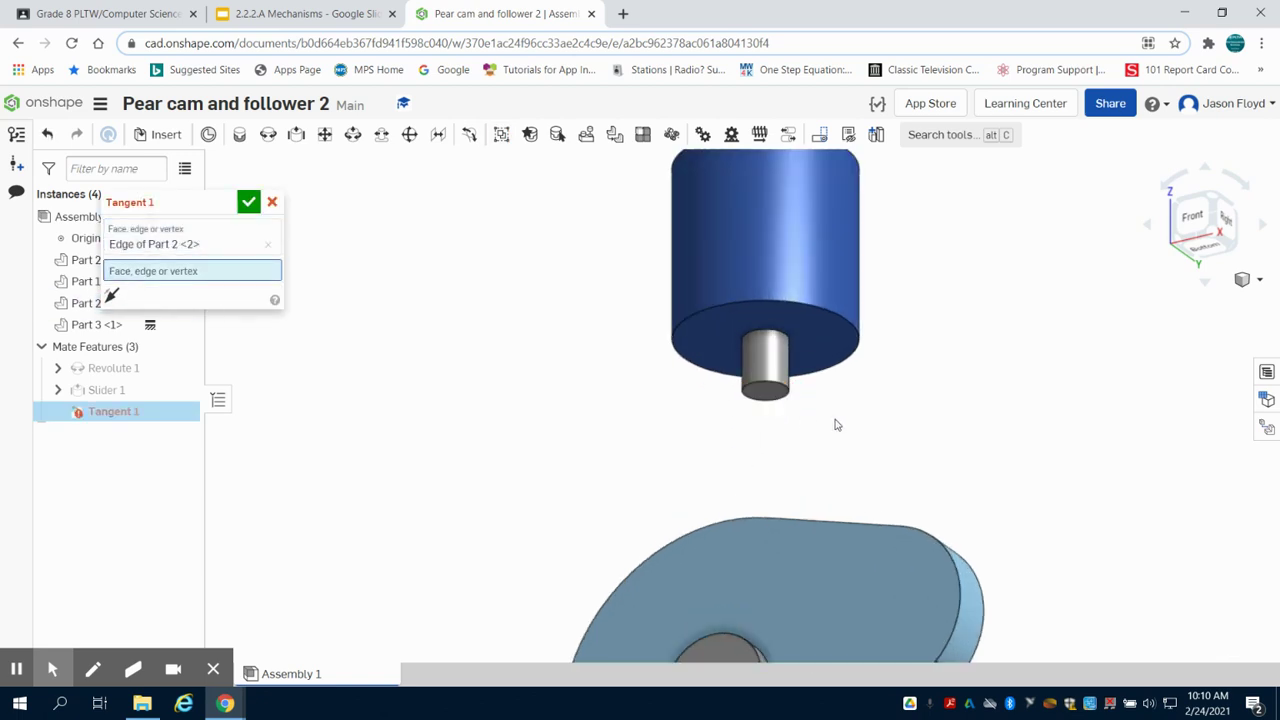
click(267, 244)
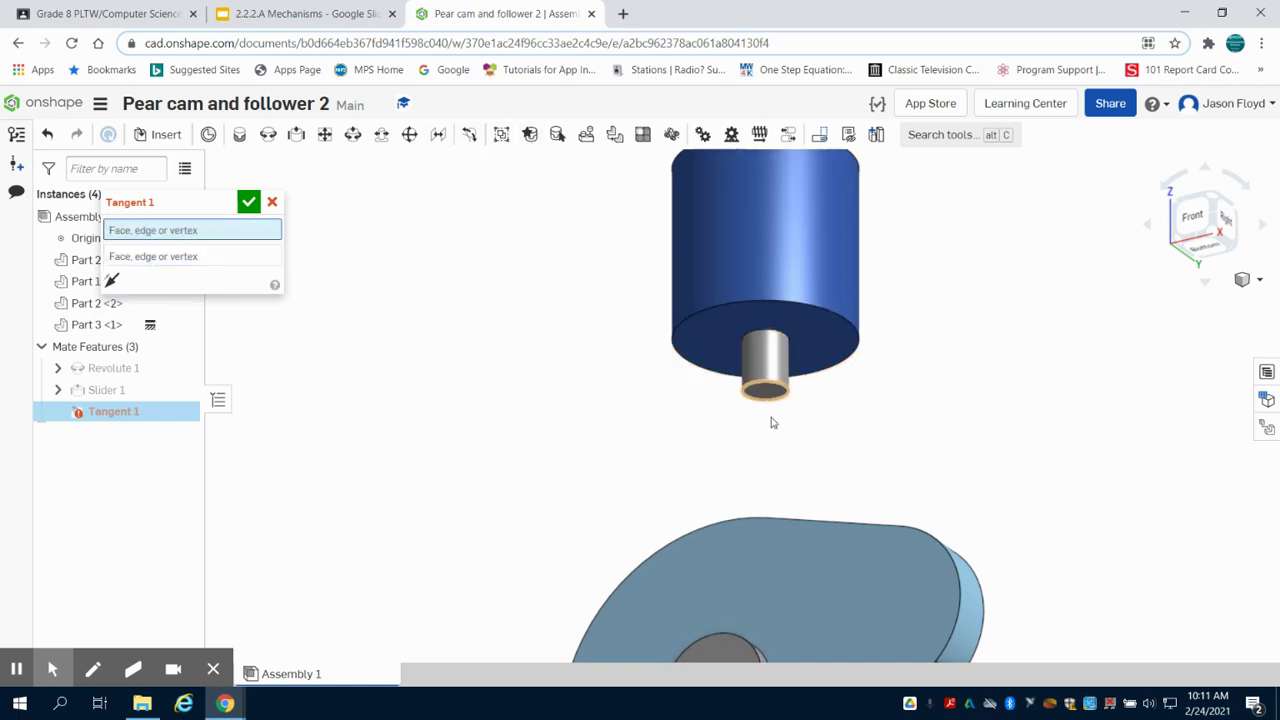
scroll(771, 423, up, 3)
click(769, 376)
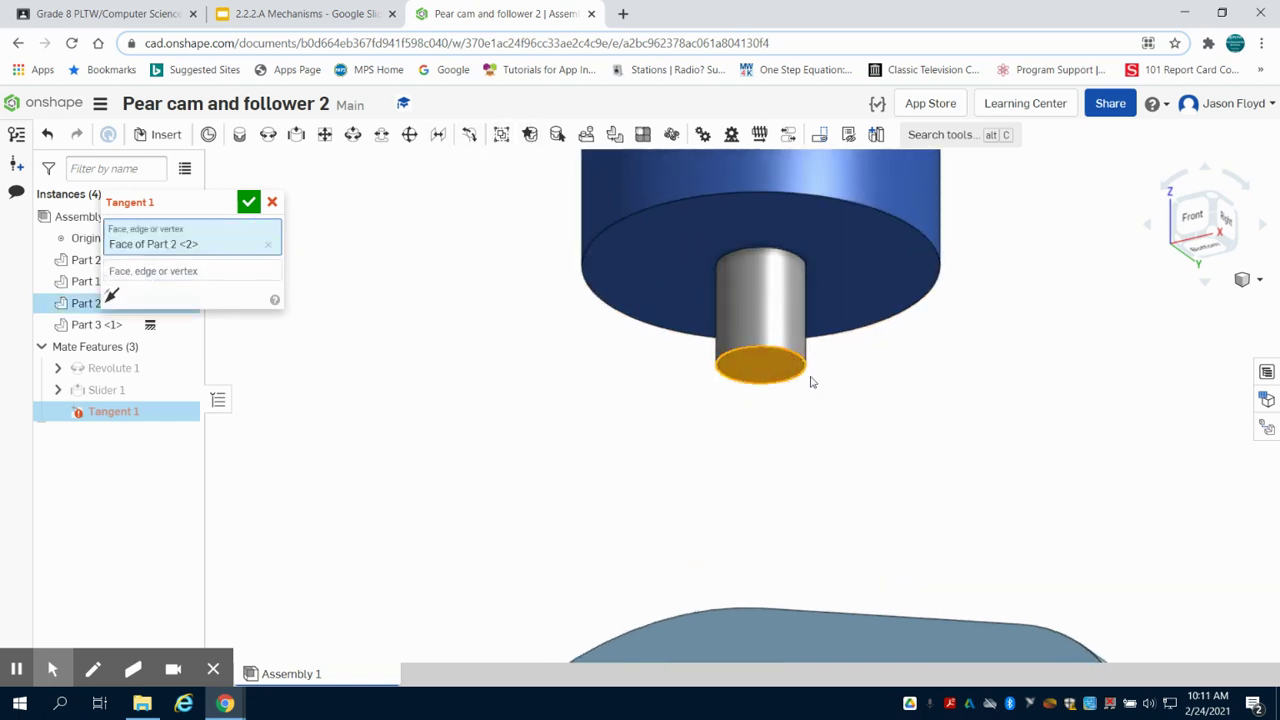
scroll(951, 417, down, 3)
right_drag(1014, 426, 978, 515)
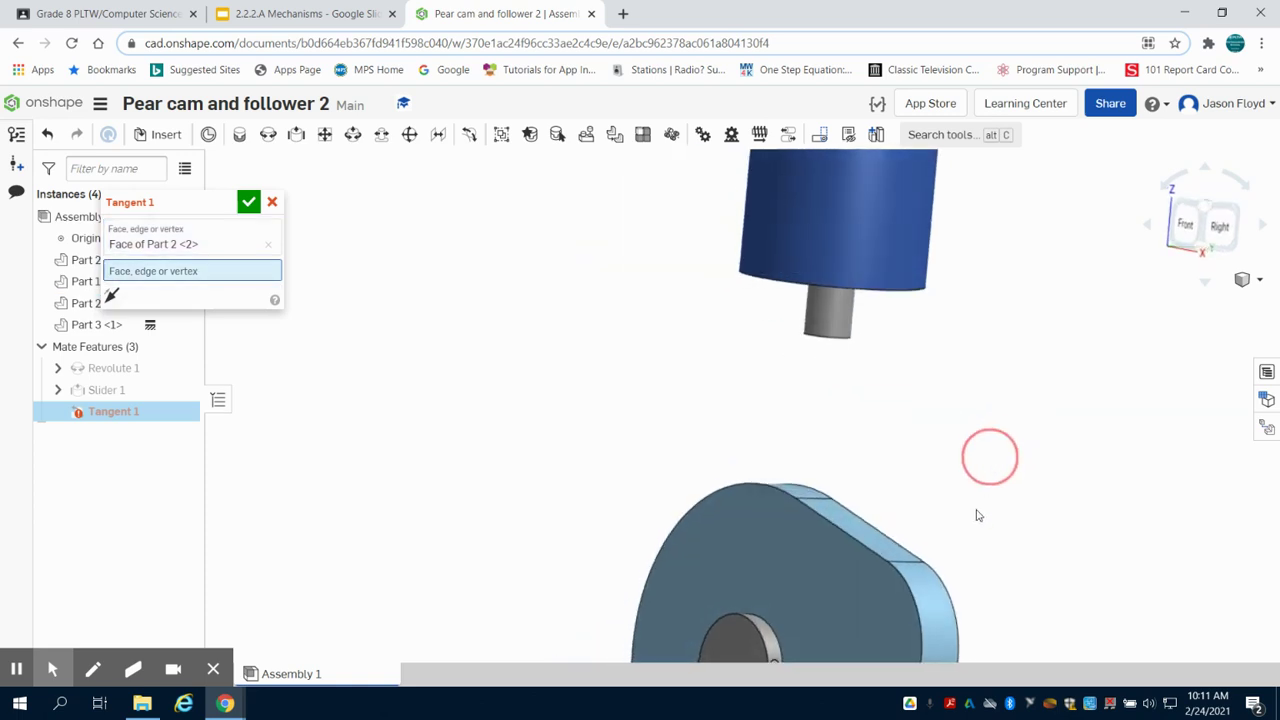
click(928, 620)
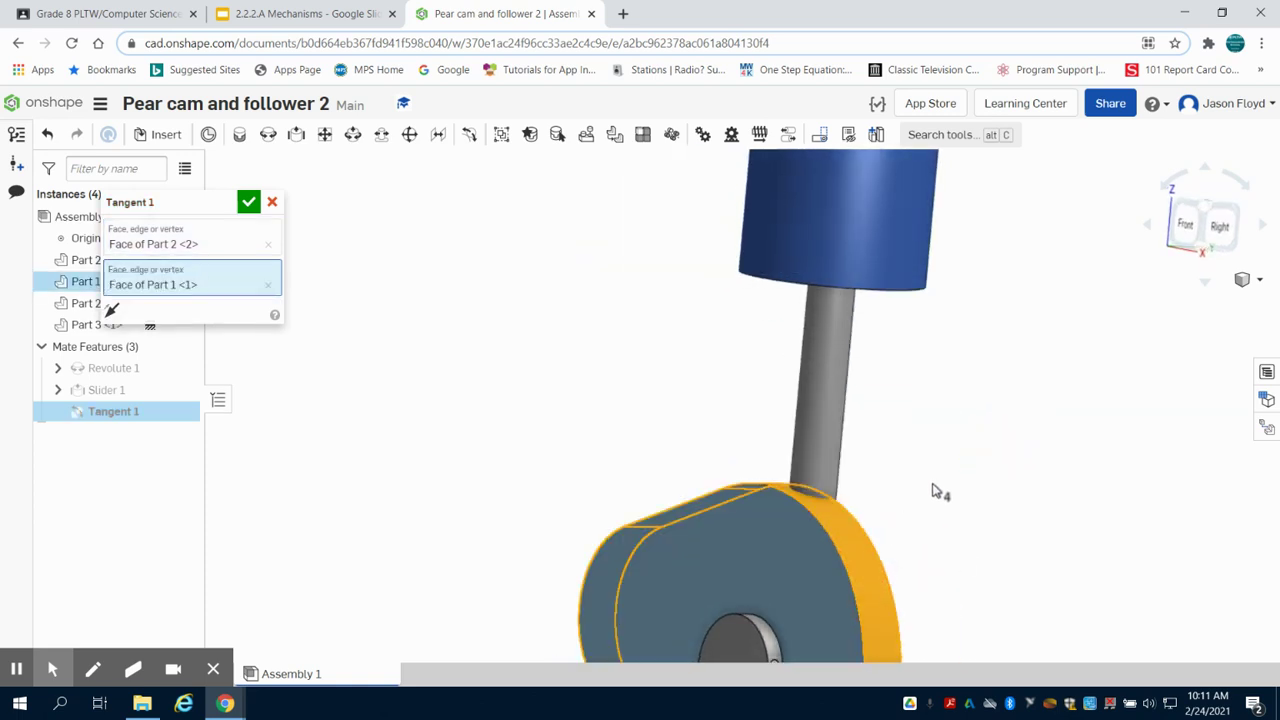
Flip the primary axis so the shaft rests on the cam's rim, and confirm Tangent 1
right_drag(941, 496, 760, 395)
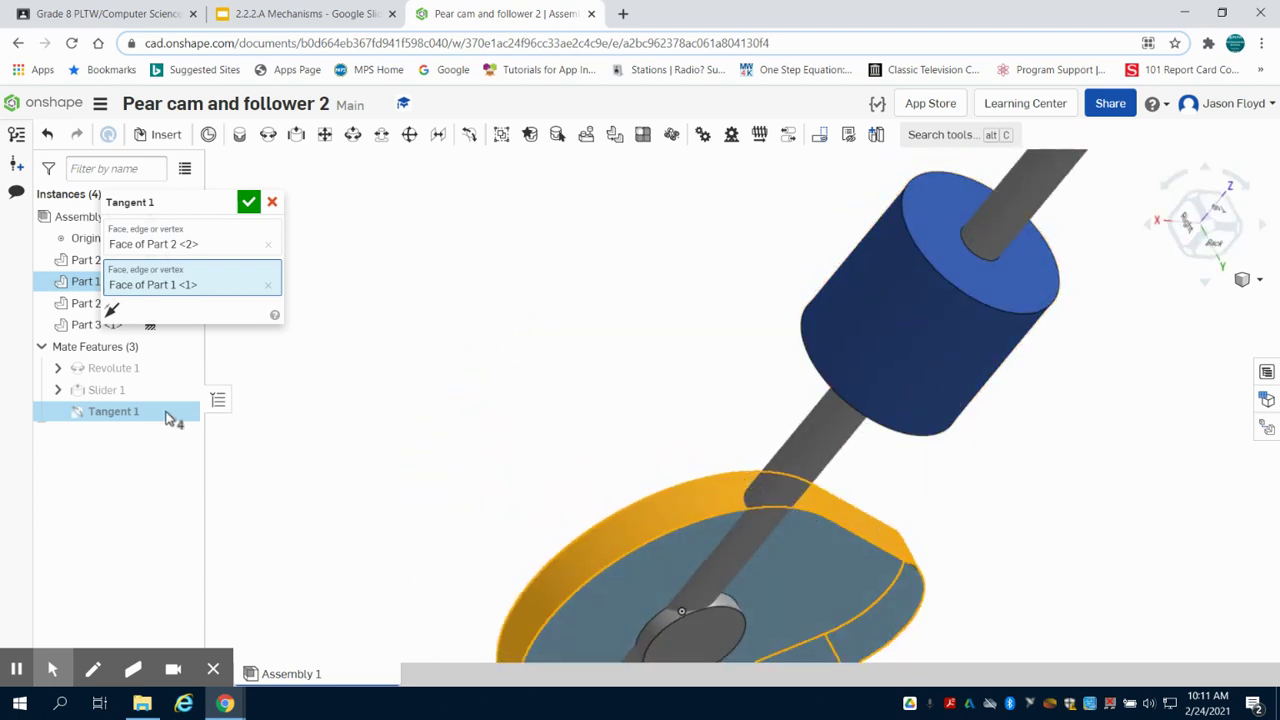
click(111, 311)
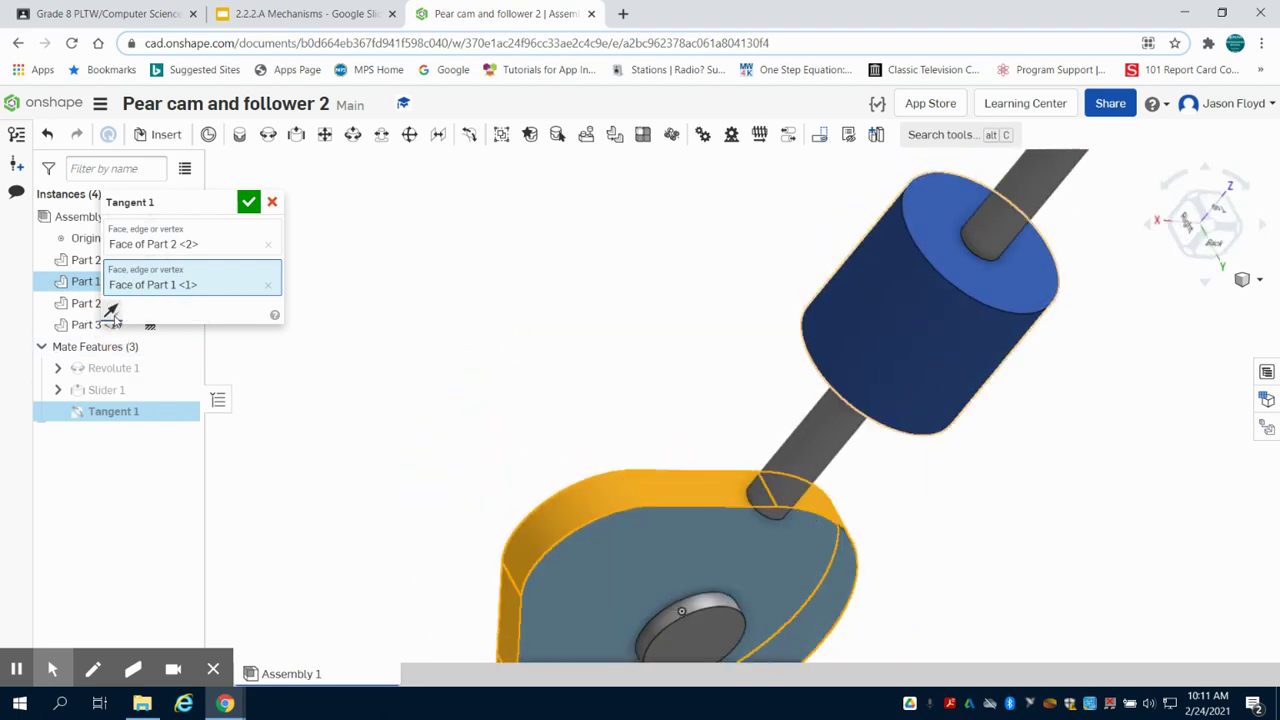
right_drag(1050, 495, 1055, 465)
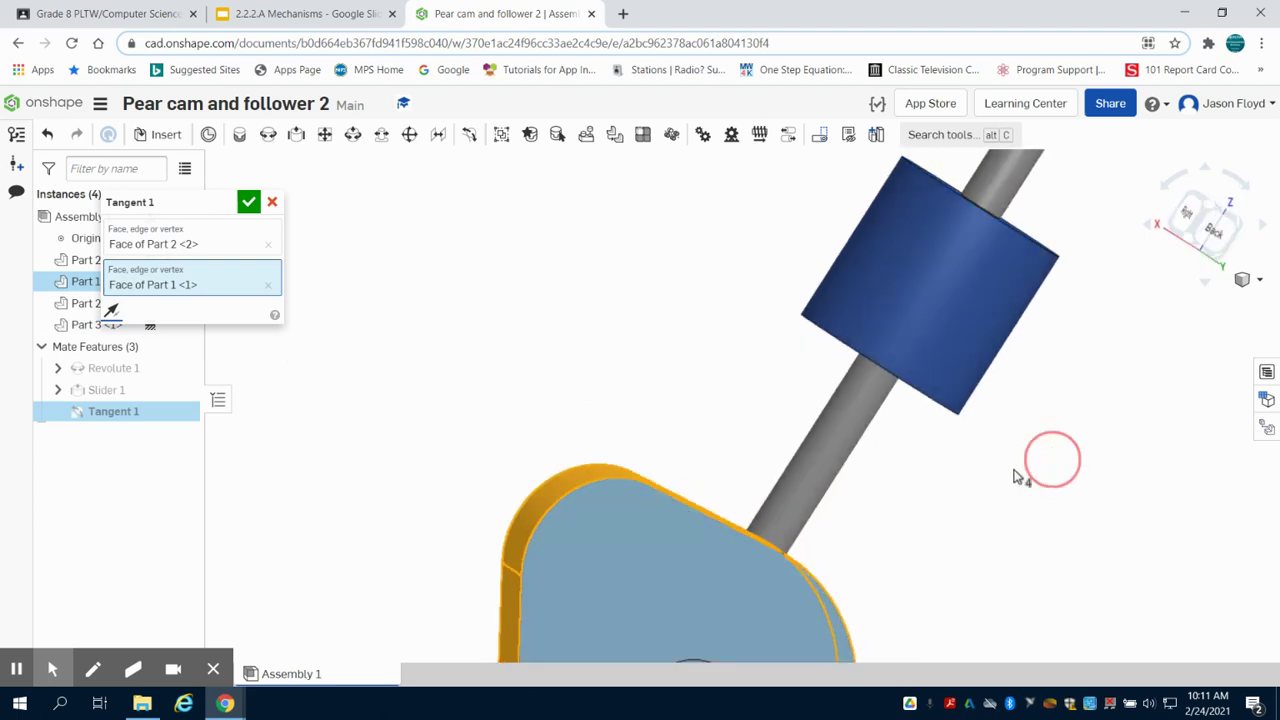
click(248, 202)
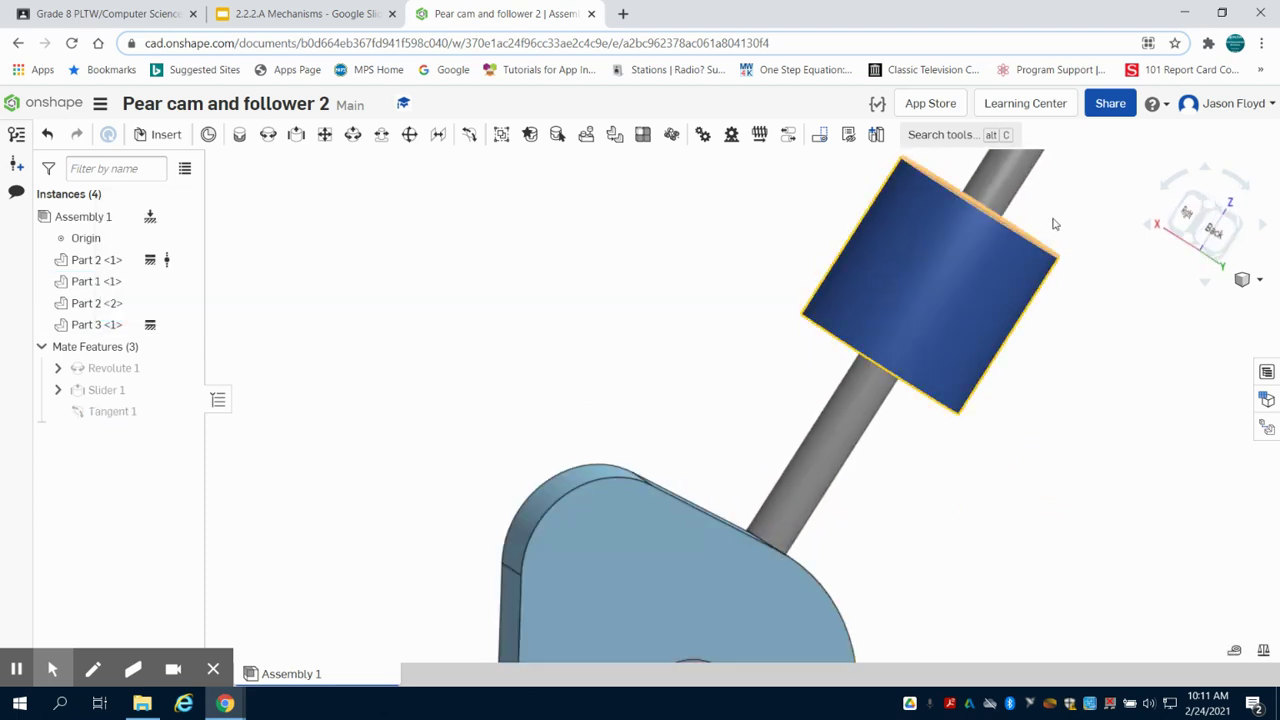
Set up the Revolute 1 animation with Loop playback, ready to change its Steps value
click(1207, 207)
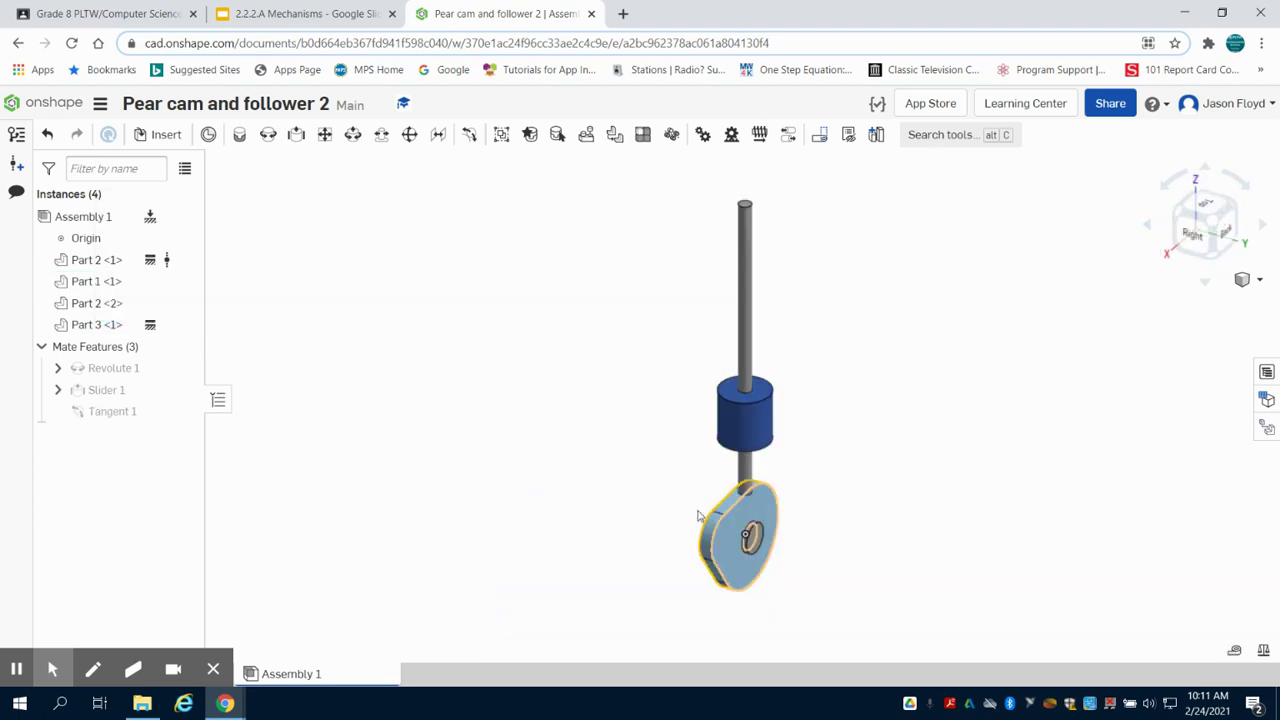
right_click(123, 369)
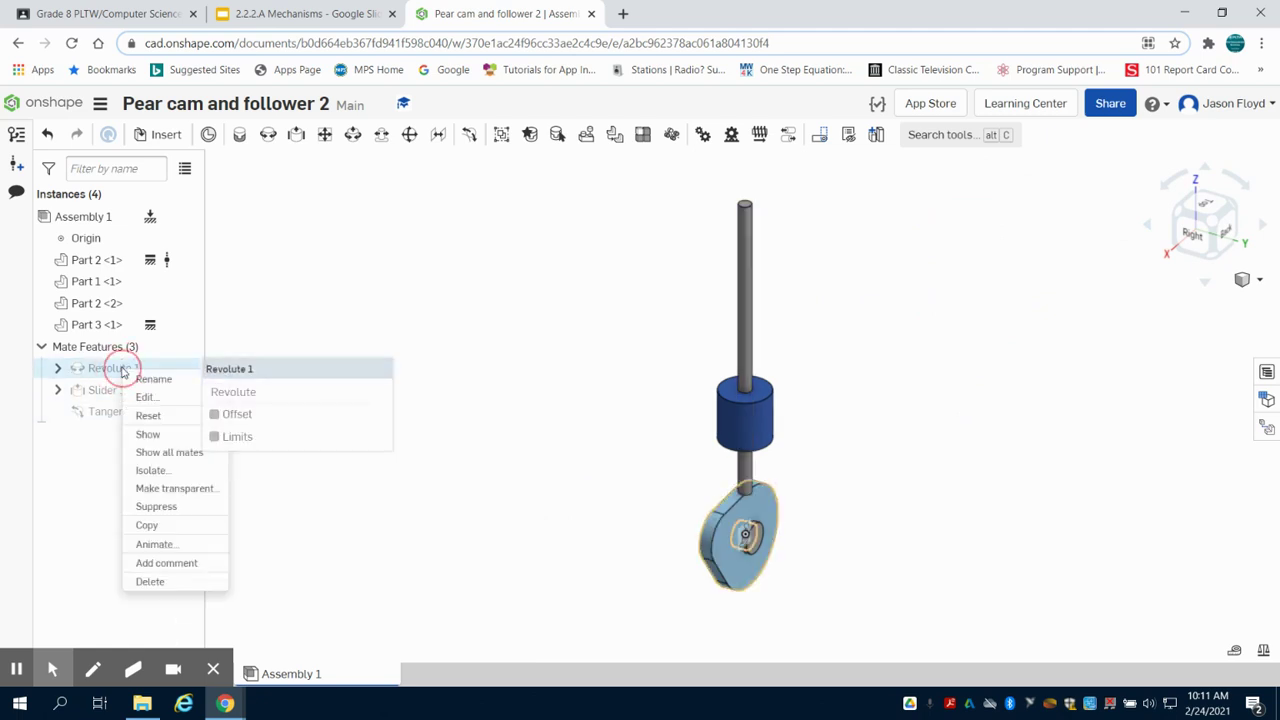
click(185, 543)
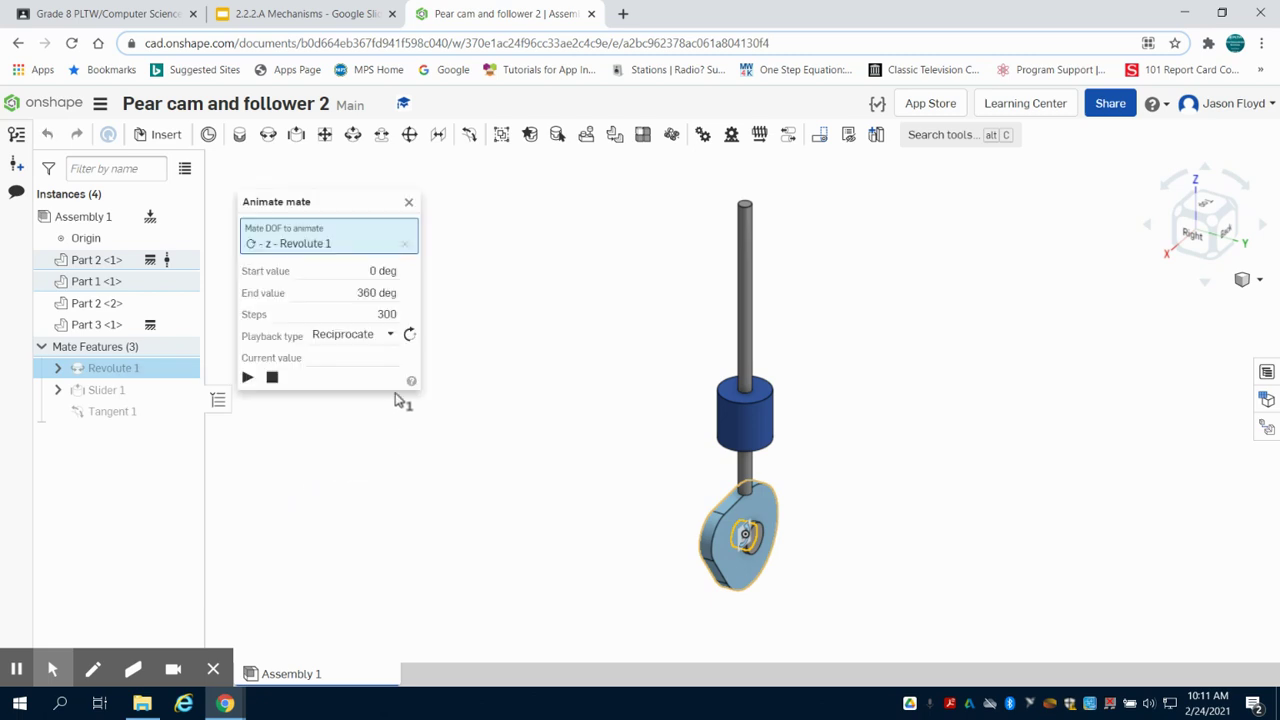
click(390, 334)
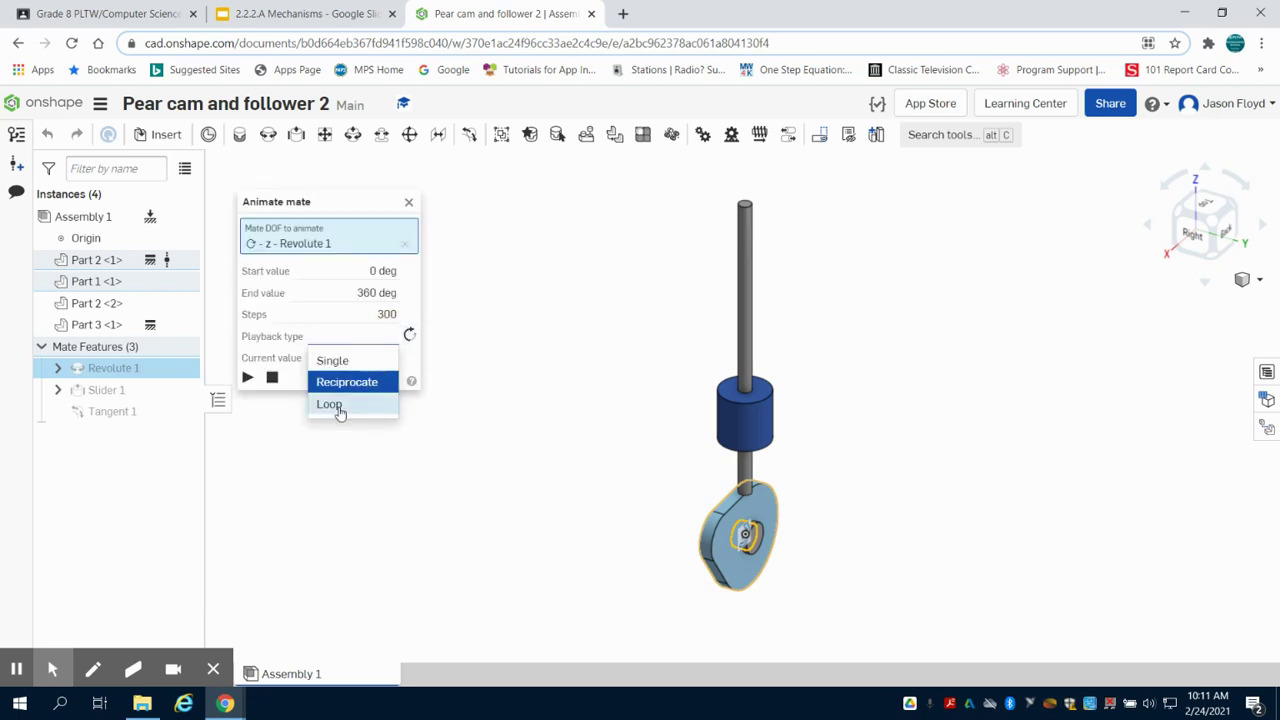
click(330, 406)
click(385, 314)
Set Steps to 100 and play the looping 0–360 deg Revolute 1 animation
text(100)
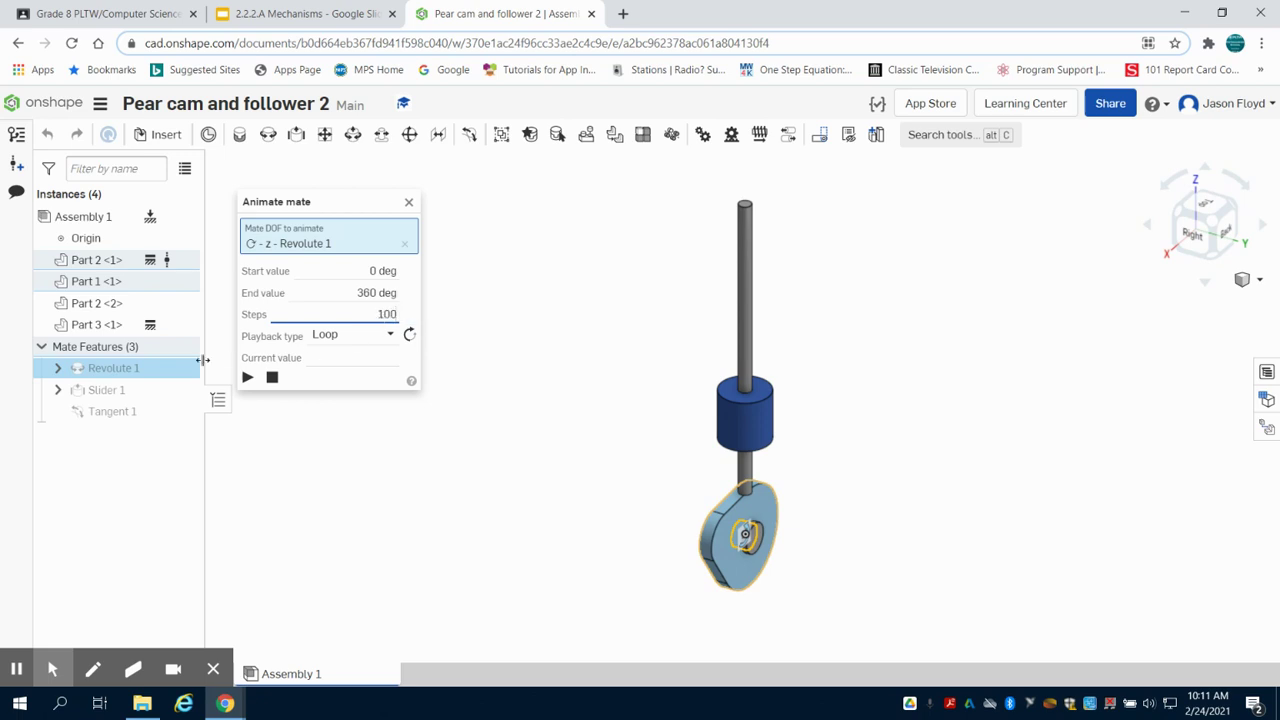
click(248, 377)
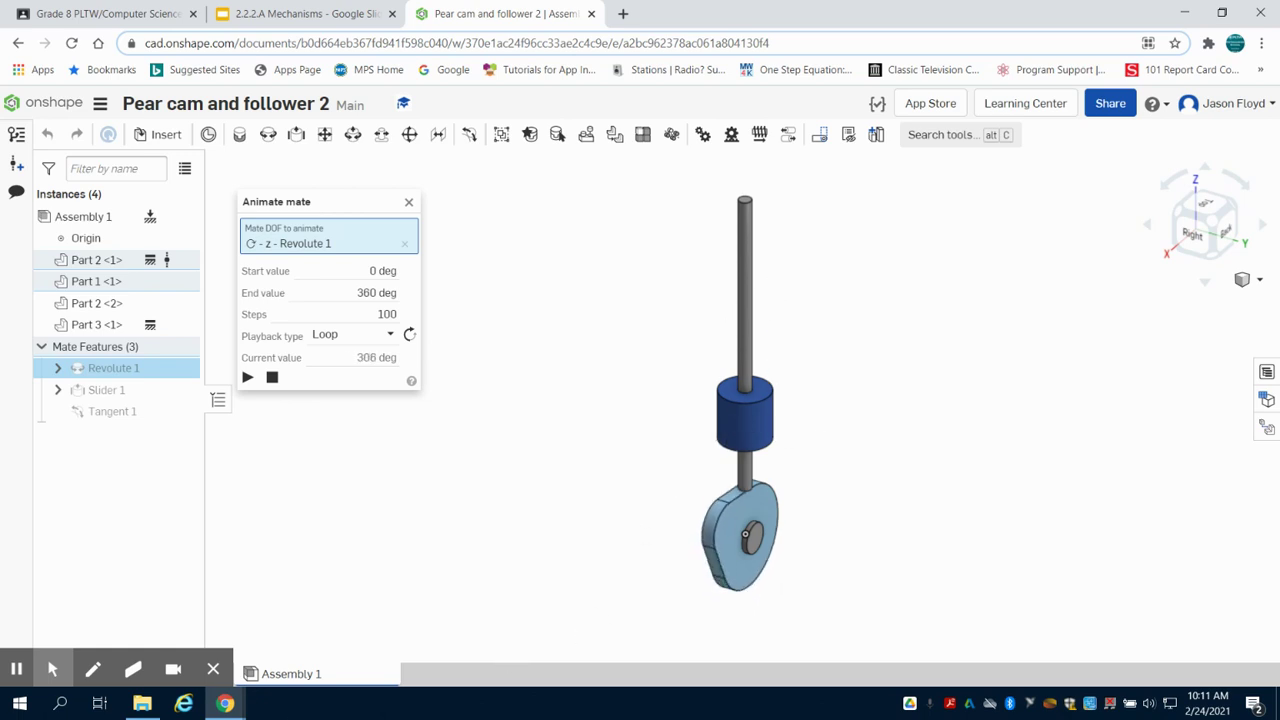
mouse_move(33, 662)
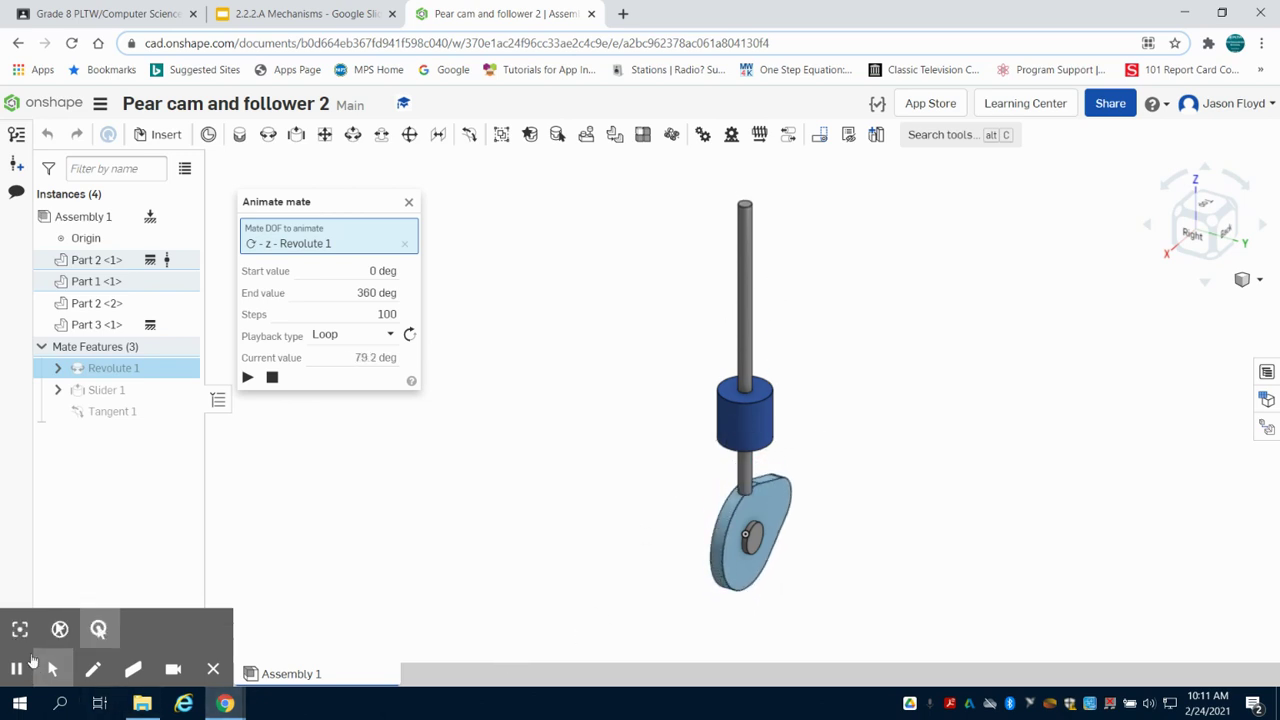